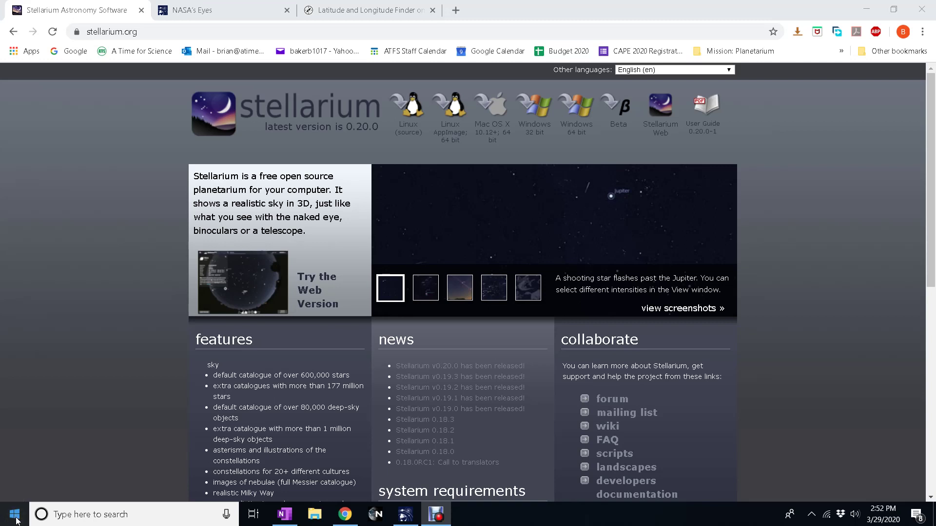
# - Open the Windows System settings from the Start menu and scroll through them
pyautogui.click(15, 517)
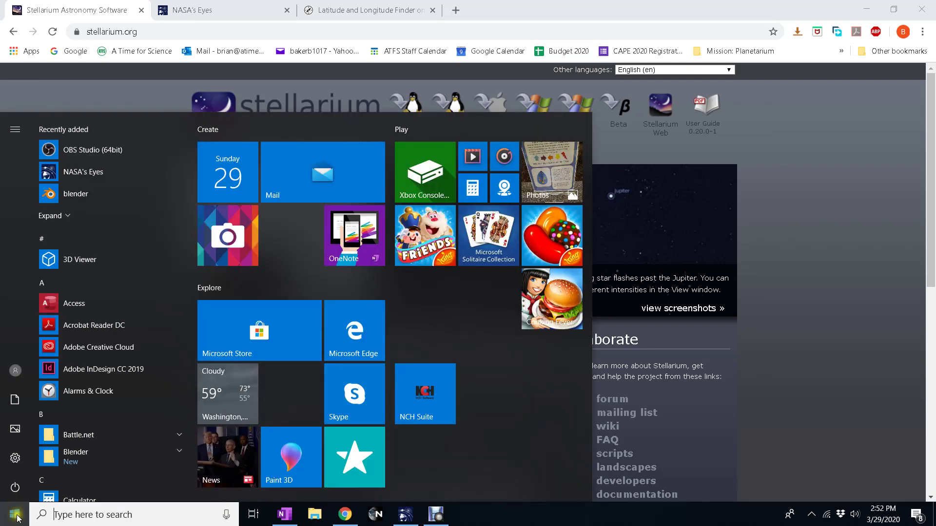
pyautogui.click(19, 461)
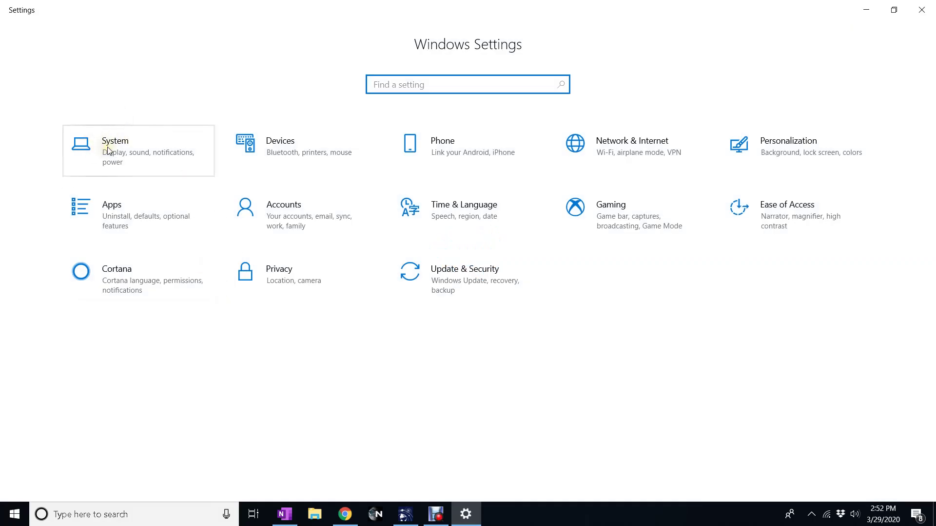
pyautogui.click(108, 149)
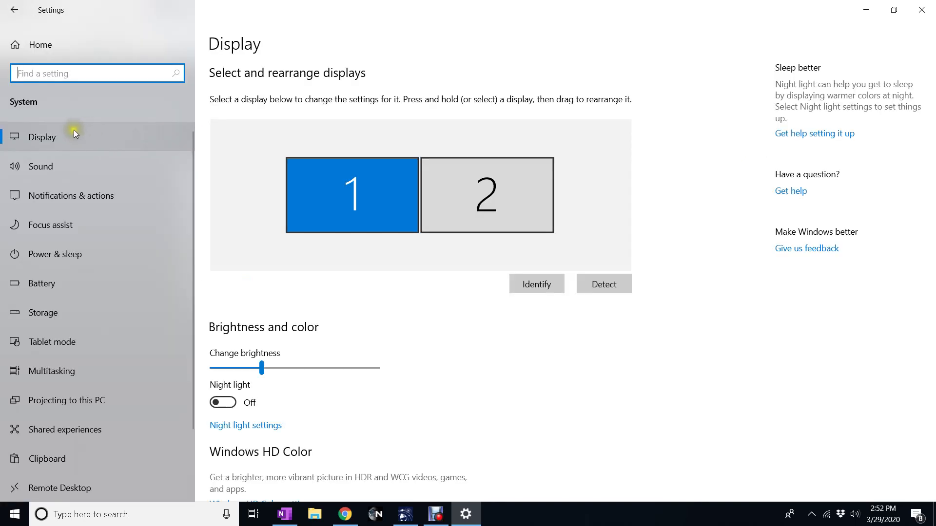
pyautogui.scroll(-3, 72, 134)
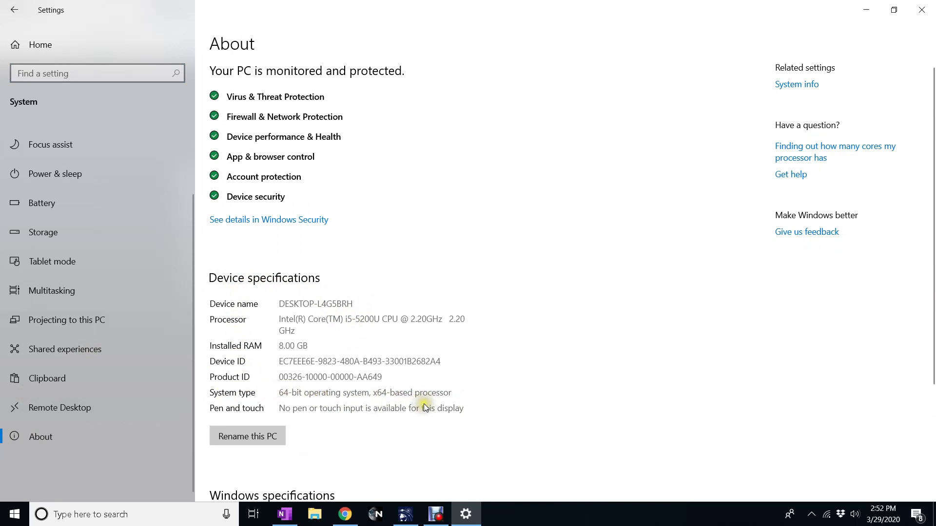
# - Close Settings, minimize Chrome and launch Stellarium from its desktop shortcut
pyautogui.click(921, 10)
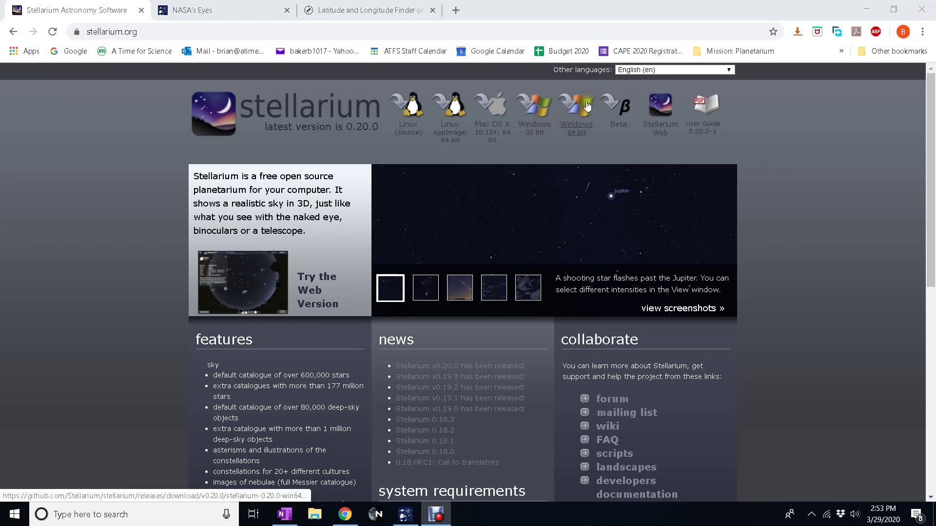
pyautogui.click(864, 7)
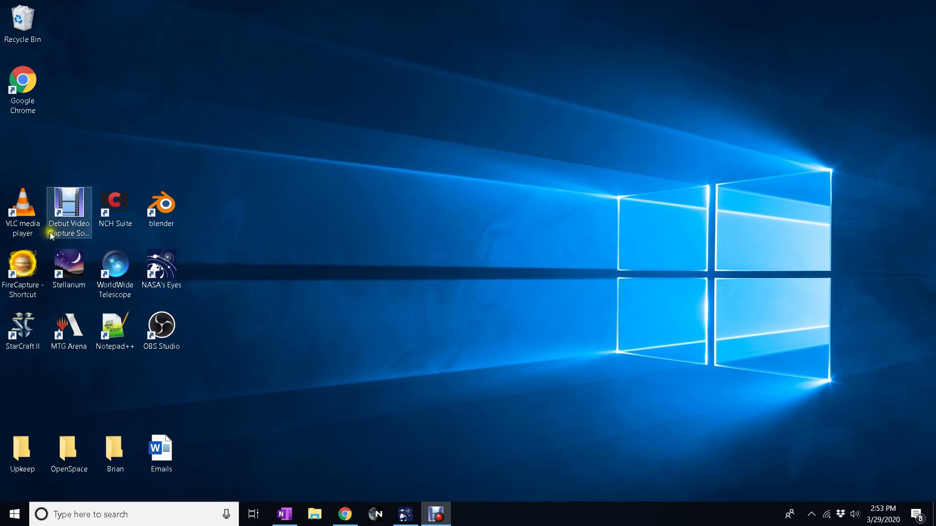
pyautogui.doubleClick(72, 271)
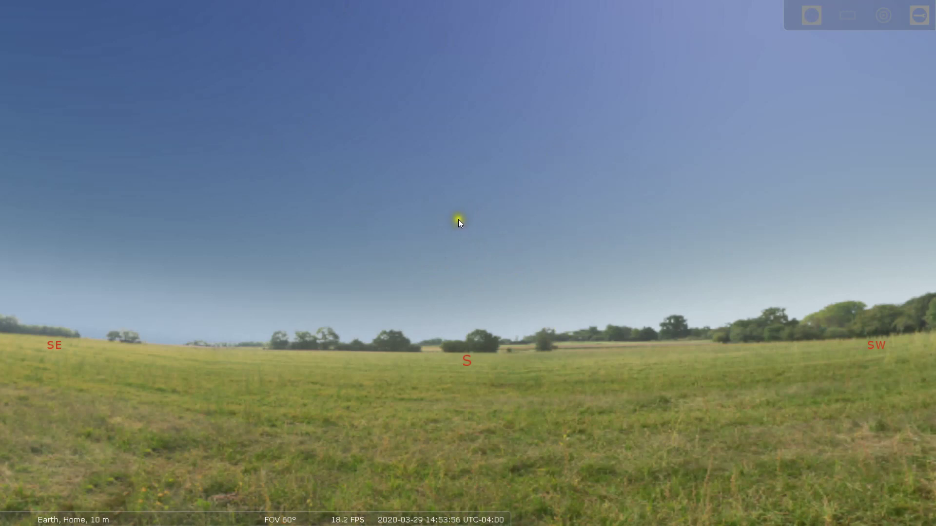
pyautogui.moveTo(459, 222)
pyautogui.mouseDown()
pyautogui.moveTo(648, 216)
pyautogui.moveTo(854, 227)
pyautogui.moveTo(67, 213)
pyautogui.moveTo(208, 233)
pyautogui.moveTo(393, 241)
pyautogui.moveTo(417, 36)
pyautogui.moveTo(425, 203)
pyautogui.moveTo(411, 356)
pyautogui.moveTo(425, 273)
pyautogui.mouseUp()
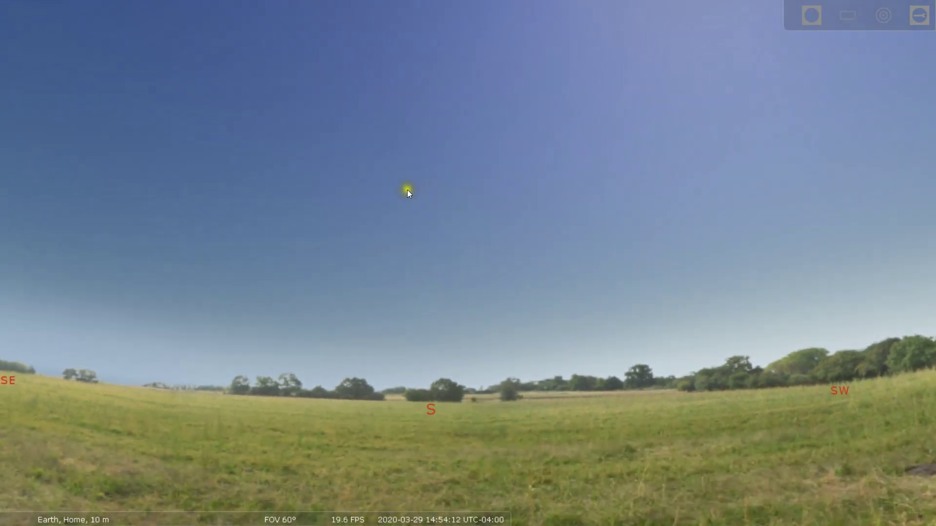
pyautogui.moveTo(408, 190)
pyautogui.mouseDown()
pyautogui.moveTo(497, 242)
pyautogui.moveTo(549, 190)
pyautogui.moveTo(473, 209)
pyautogui.moveTo(480, 227)
pyautogui.mouseUp()
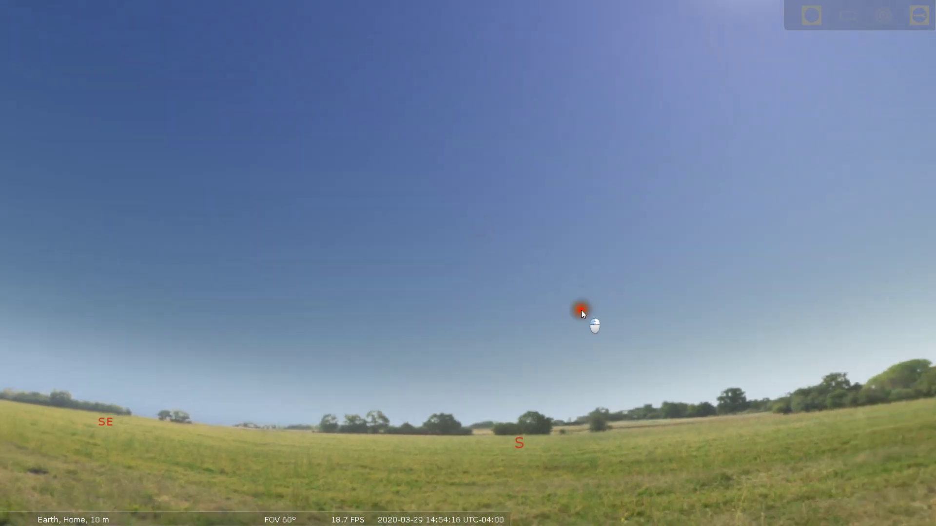
pyautogui.moveTo(581, 310)
pyautogui.mouseDown()
pyautogui.moveTo(539, 294)
pyautogui.moveTo(563, 290)
pyautogui.mouseUp()
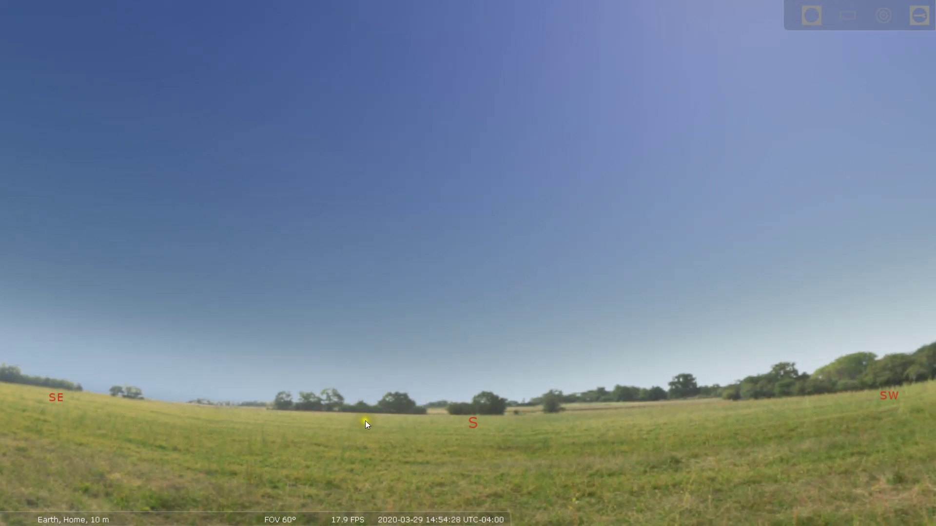
# - Toggle the Deep-sky objects [D] button in the bottom toolbar
pyautogui.moveTo(326, 511)
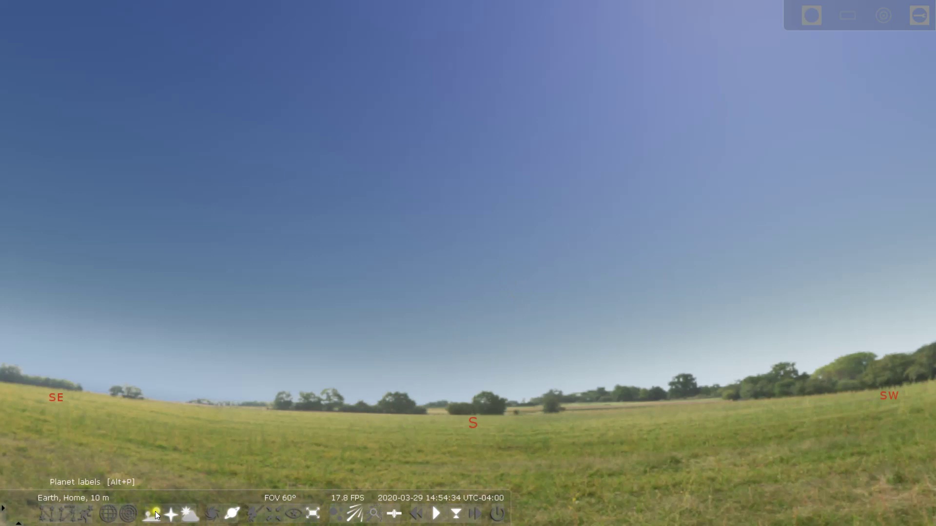
pyautogui.moveTo(41, 510)
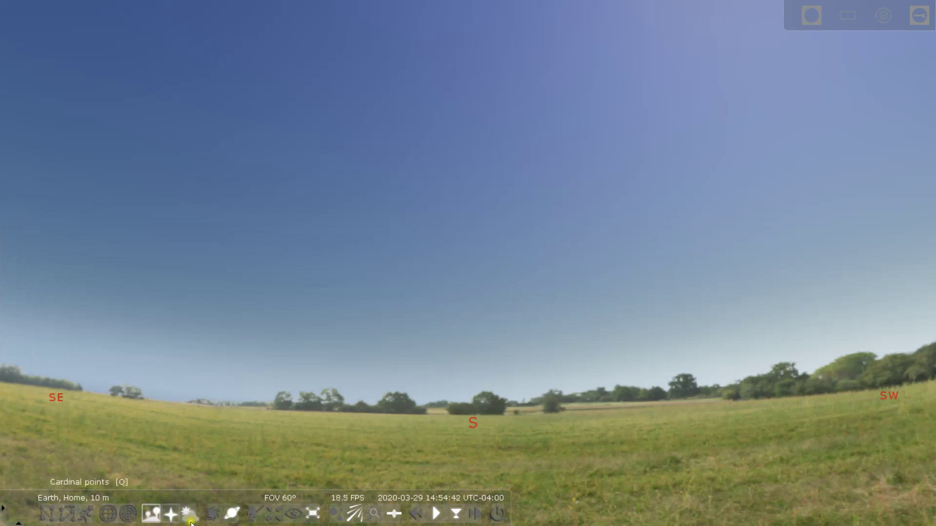
pyautogui.click(214, 514)
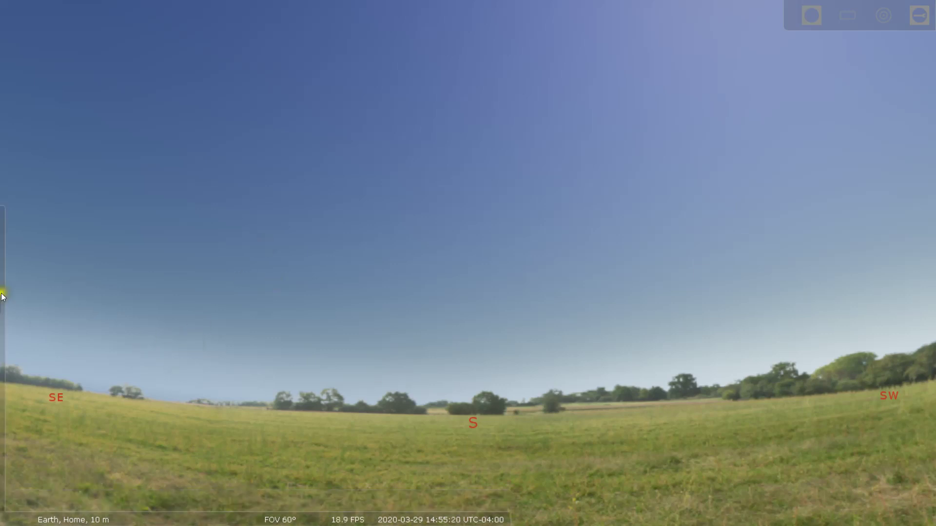
pyautogui.moveTo(6, 224)
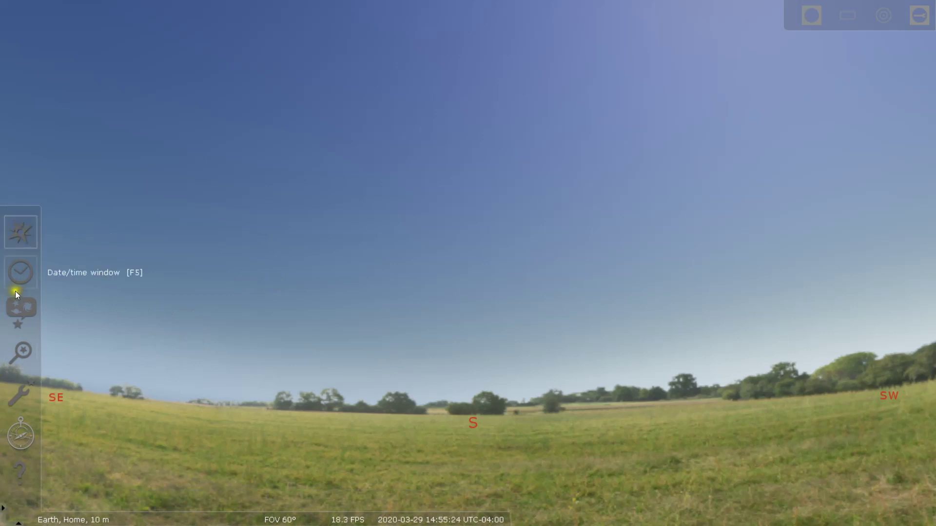
pyautogui.click(16, 475)
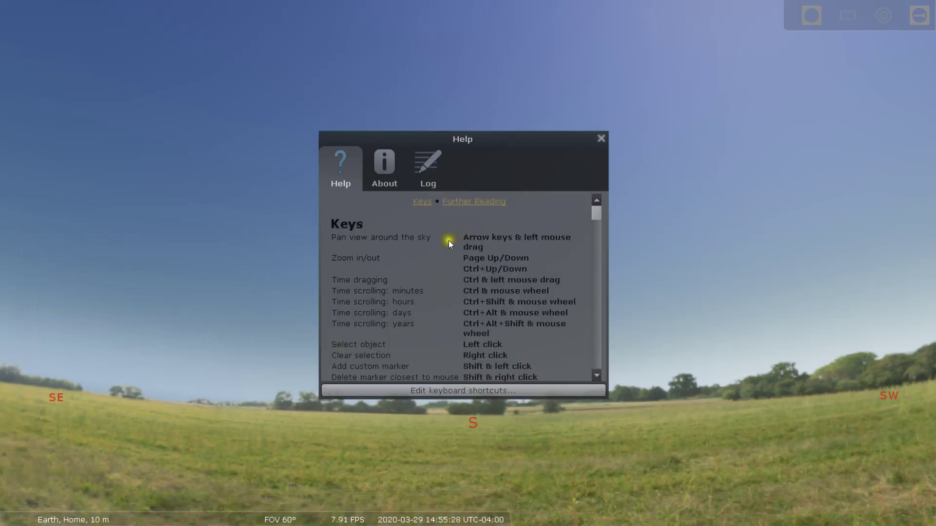
pyautogui.scroll(-15, 438, 263)
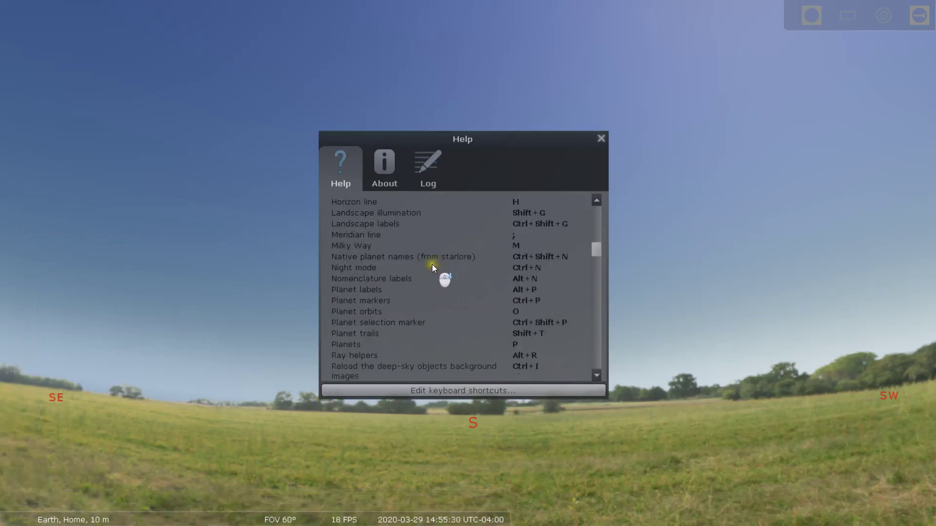
pyautogui.scroll(-20, 433, 267)
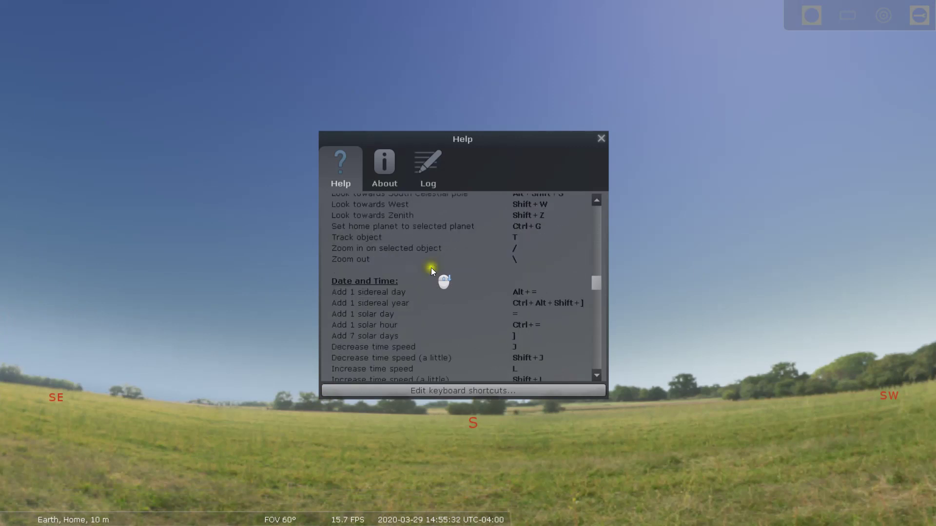
pyautogui.scroll(-15, 431, 268)
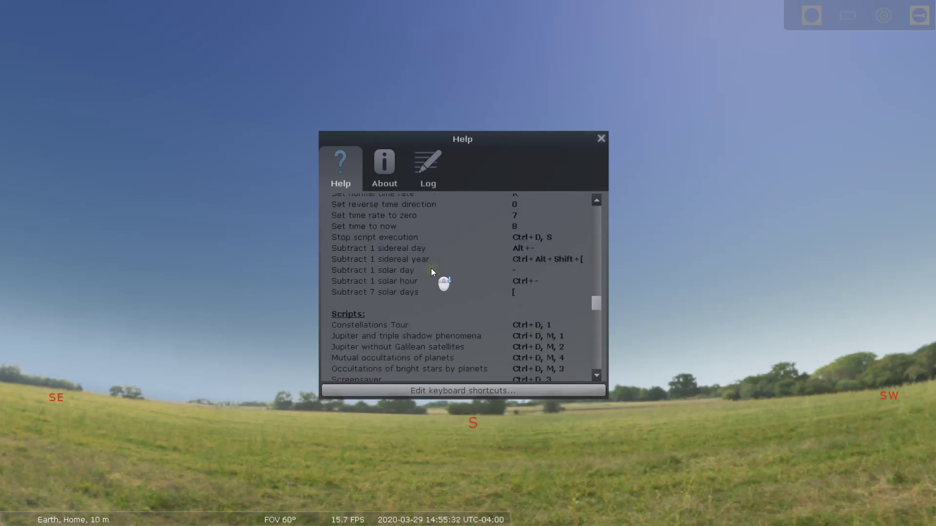
pyautogui.click(600, 141)
pyautogui.moveTo(20, 312)
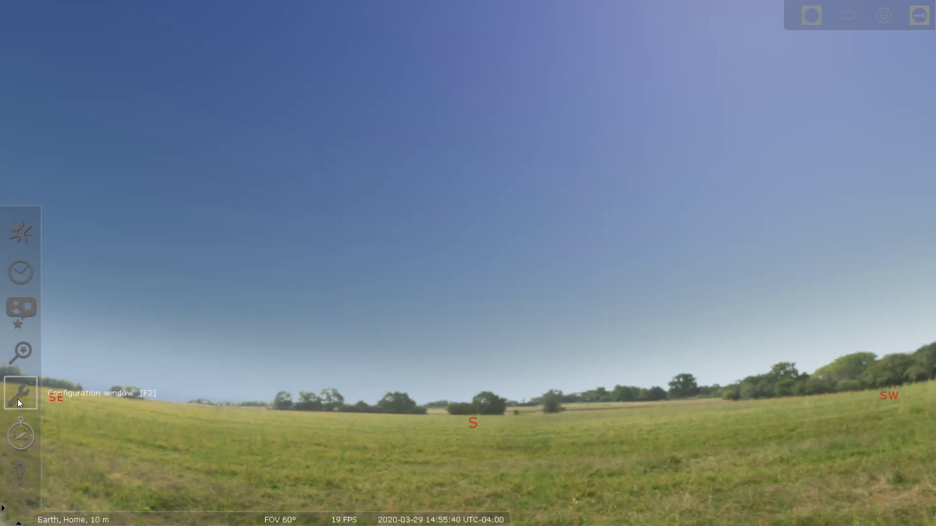
pyautogui.click(24, 352)
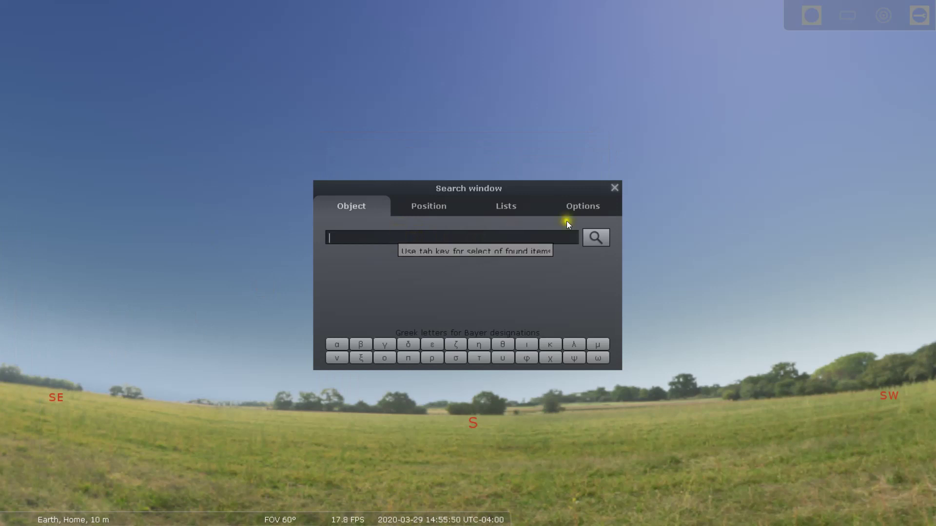
pyautogui.click(614, 188)
pyautogui.moveTo(10, 293)
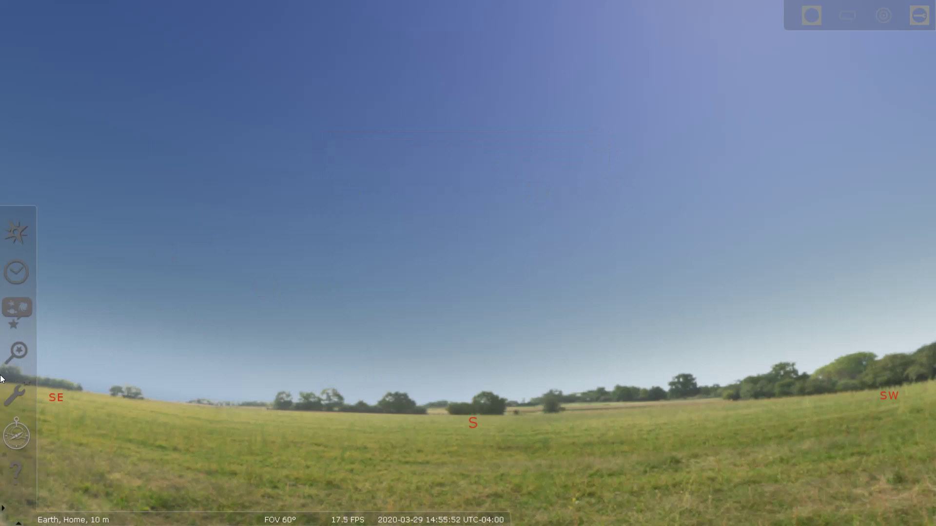
pyautogui.click(20, 305)
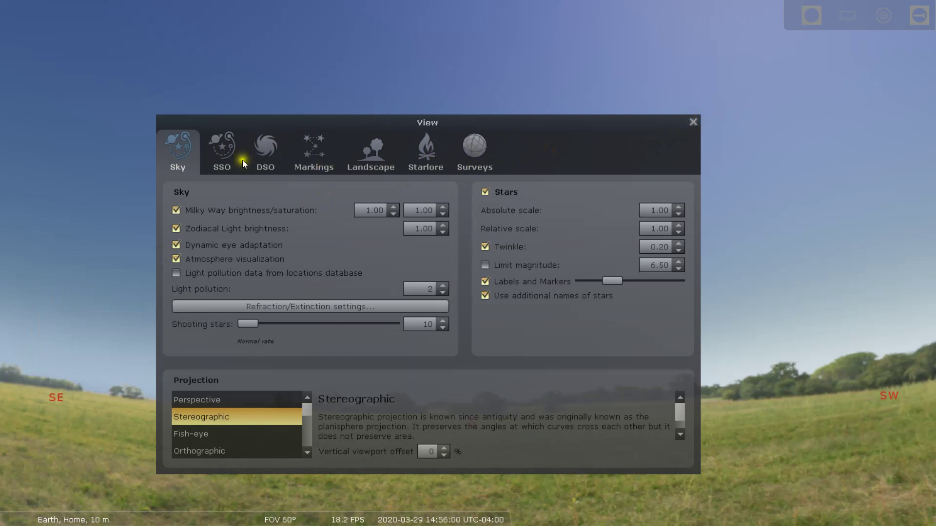
pyautogui.click(222, 161)
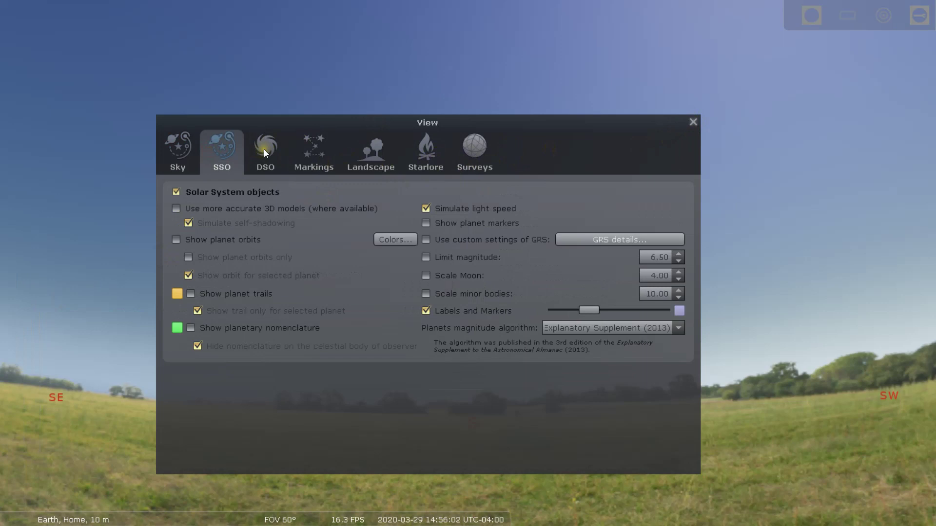
pyautogui.click(264, 153)
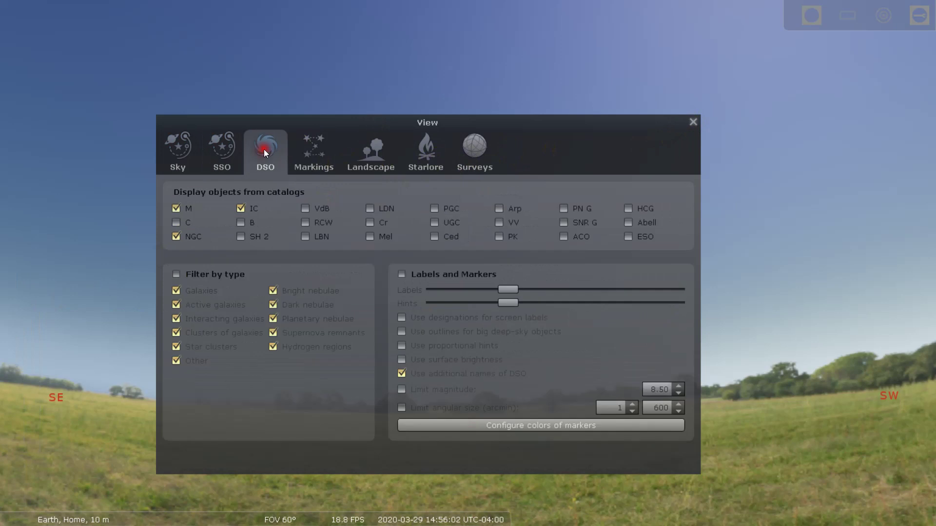
pyautogui.click(376, 159)
pyautogui.click(432, 154)
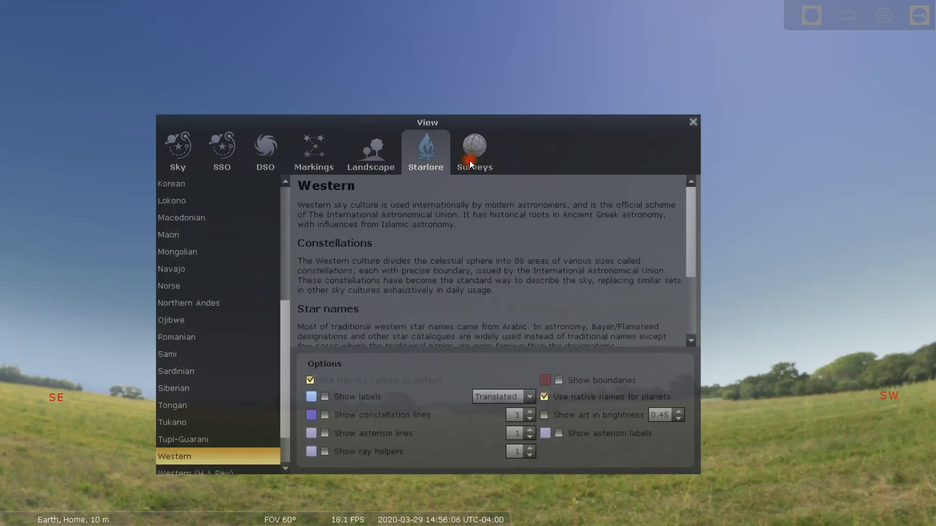
pyautogui.click(694, 122)
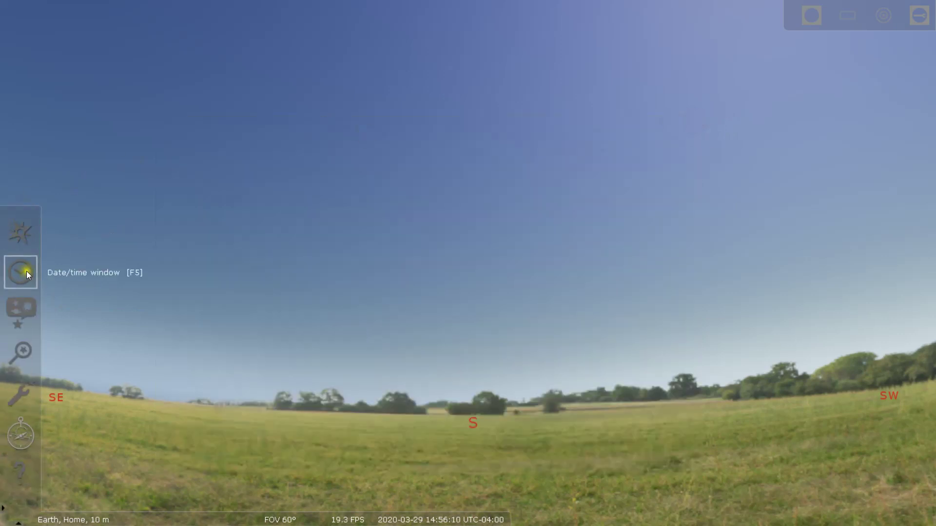
pyautogui.click(26, 271)
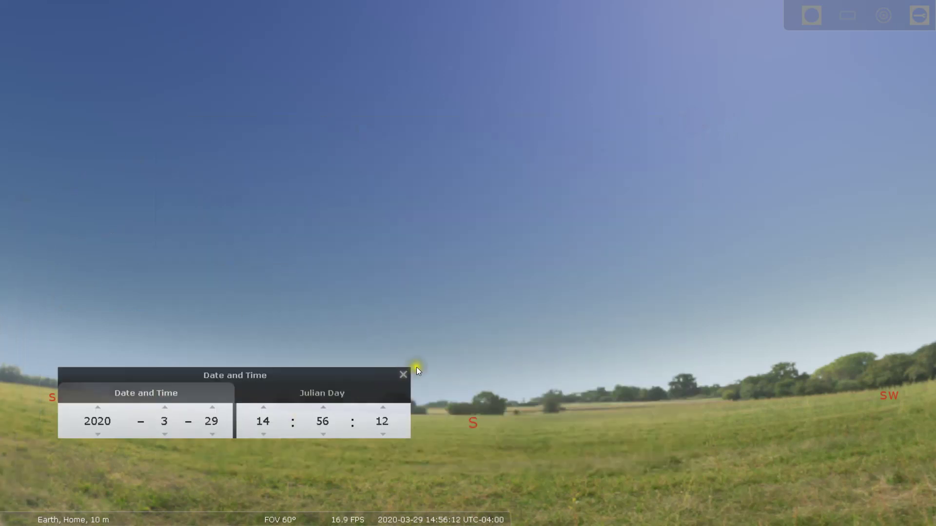
pyautogui.click(402, 375)
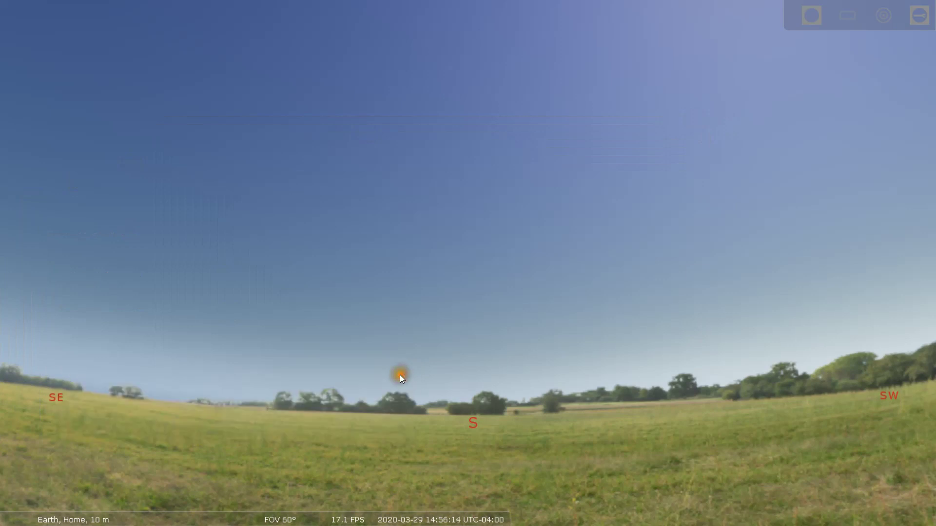
pyautogui.moveTo(1, 270)
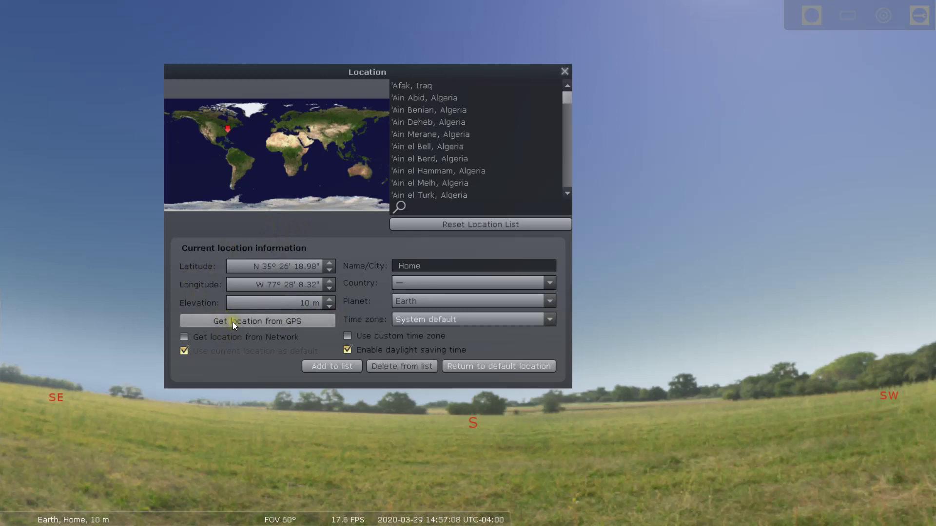
# - Try fetching the current location from GPS in the Location window
pyautogui.click(233, 321)
pyautogui.moveTo(411, 516)
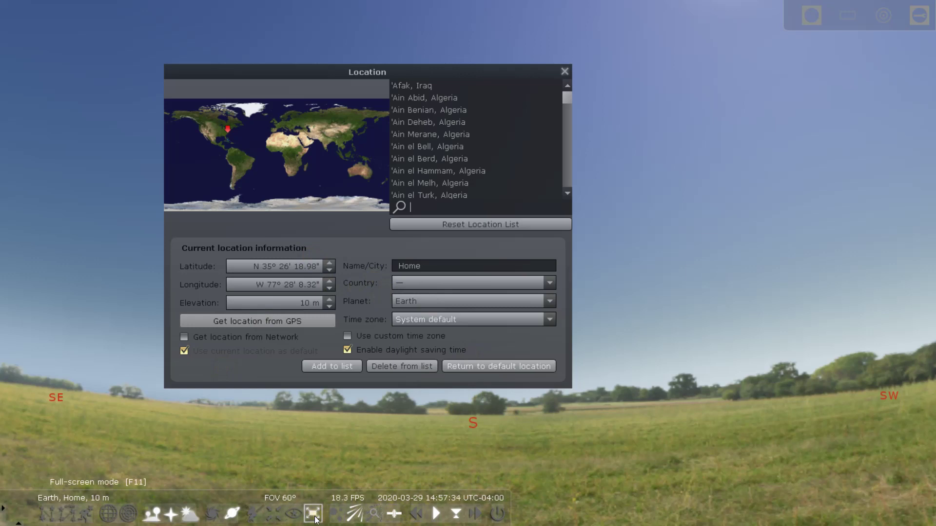
# - Leave Stellarium full-screen and switch to the LatLong.net finder tab in Chrome
pyautogui.click(313, 515)
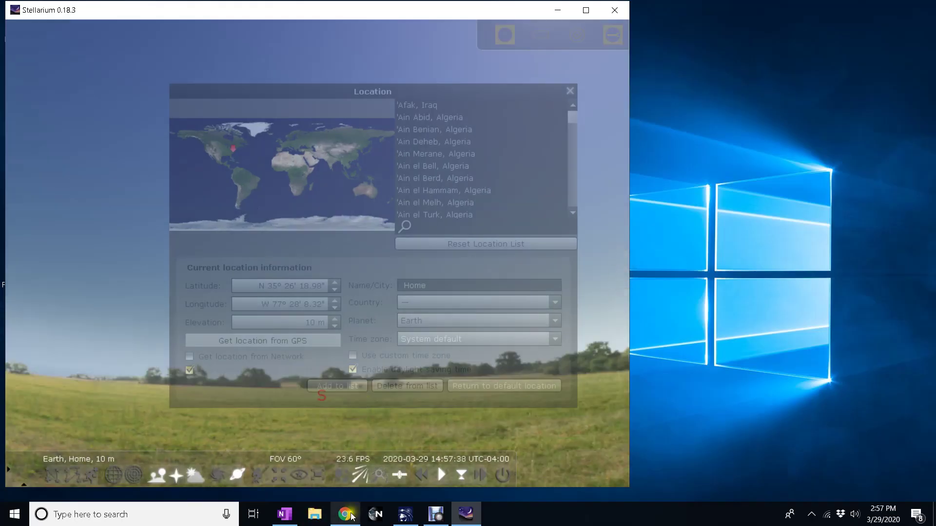
pyautogui.moveTo(344, 519)
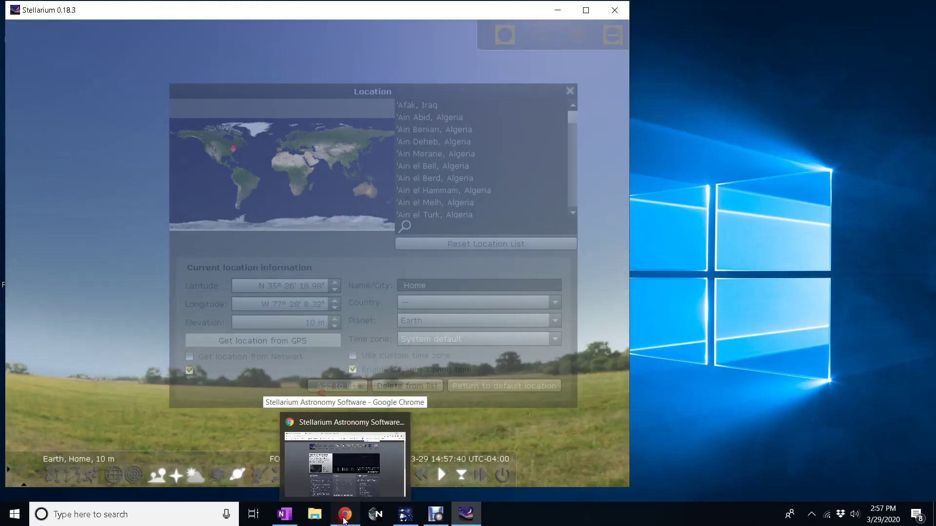
pyautogui.click(344, 460)
pyautogui.click(333, 11)
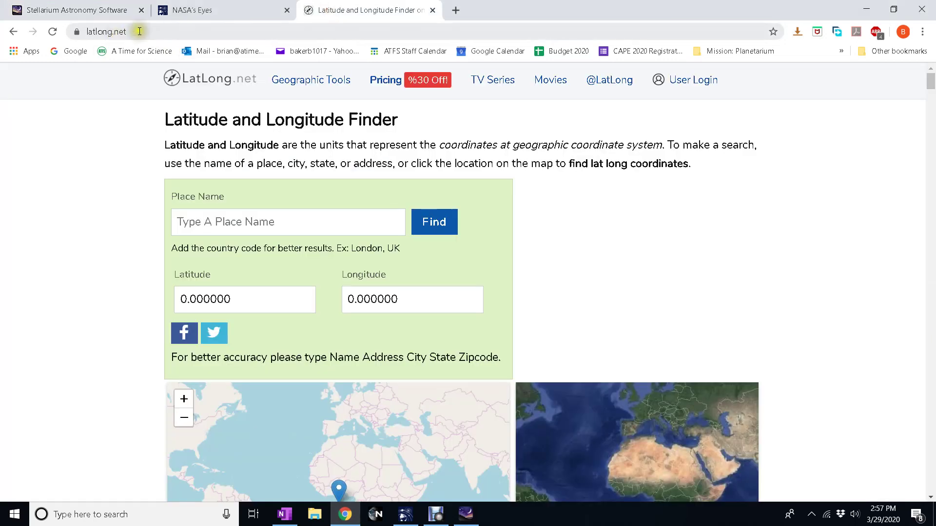
# - Zoom the LatLong.net map onto the North Carolina coast and drop a first marker
pyautogui.scroll(-1, 372, 301)
pyautogui.scroll(-2, 372, 301)
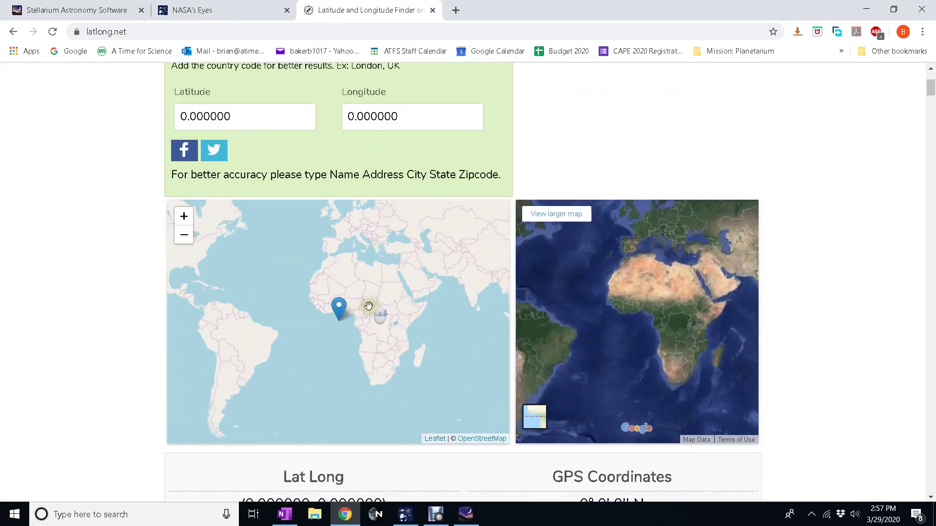
pyautogui.moveTo(198, 264); pyautogui.dragTo(319, 314)
pyautogui.scroll(1, 322, 308)
pyautogui.scroll(3, 322, 309)
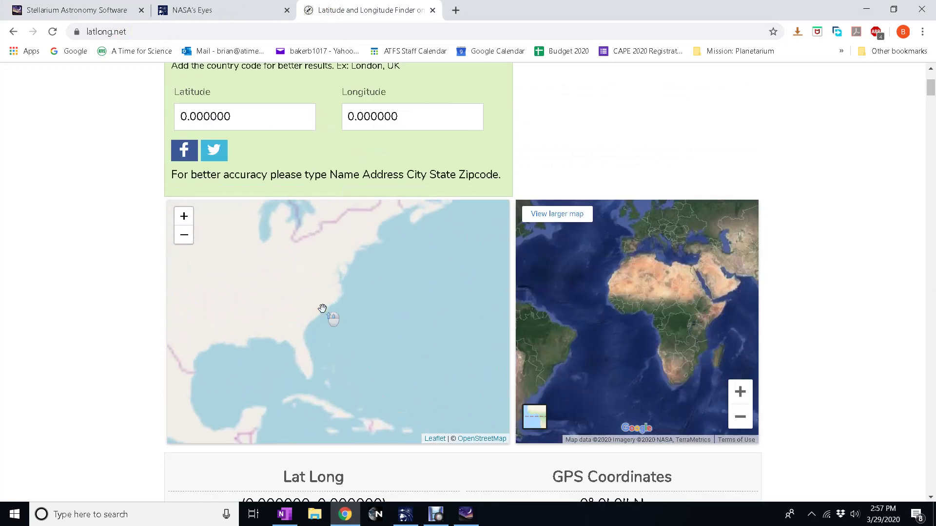
pyautogui.click(303, 278)
pyautogui.moveTo(303, 277); pyautogui.dragTo(328, 305)
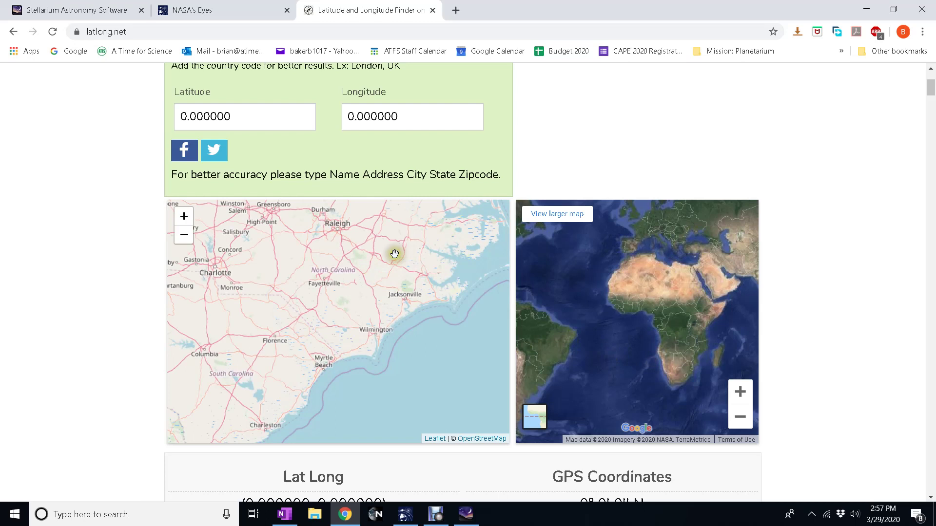
pyautogui.scroll(1, 397, 261)
pyautogui.scroll(3, 403, 273)
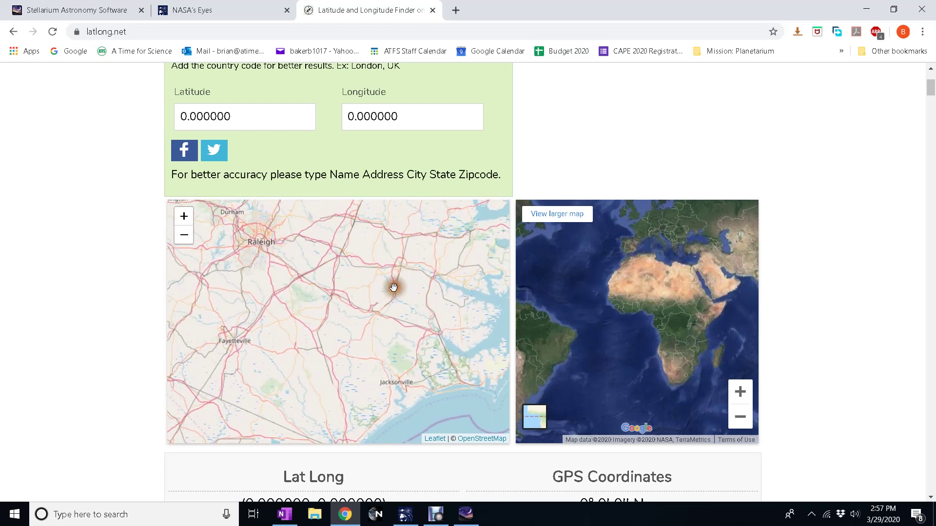
pyautogui.scroll(3, 380, 312)
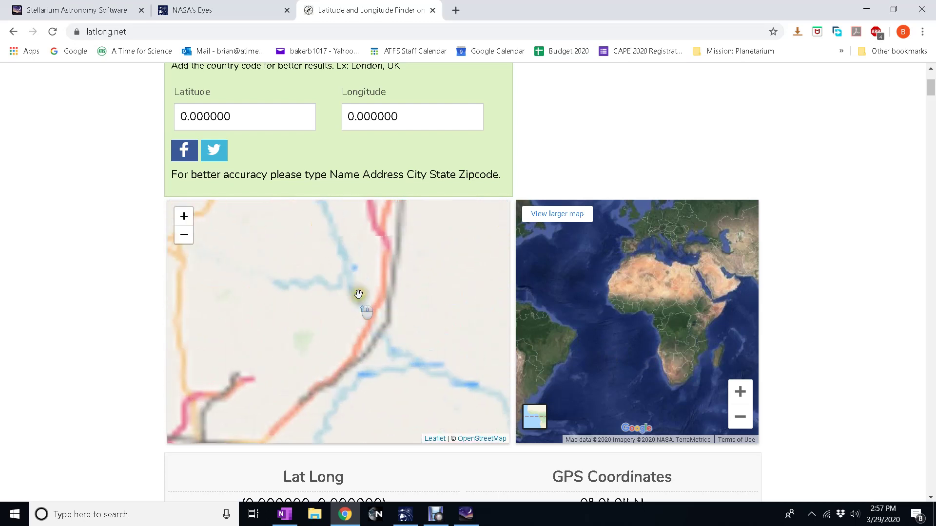
pyautogui.click(370, 347)
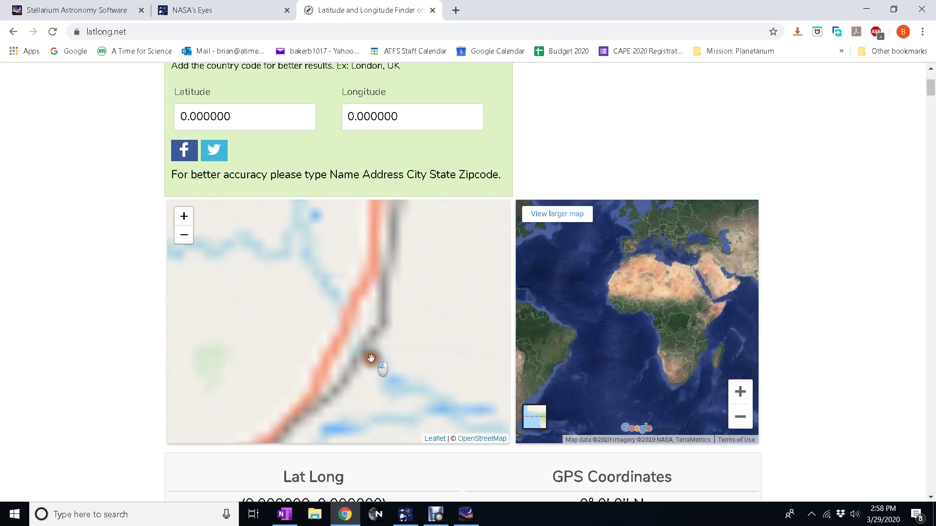
# - Mark the spot south of Contentnea Lane, reading 35° 26' 20.49" N, 77° 28' 4.782" W
pyautogui.moveTo(334, 249); pyautogui.dragTo(358, 323)
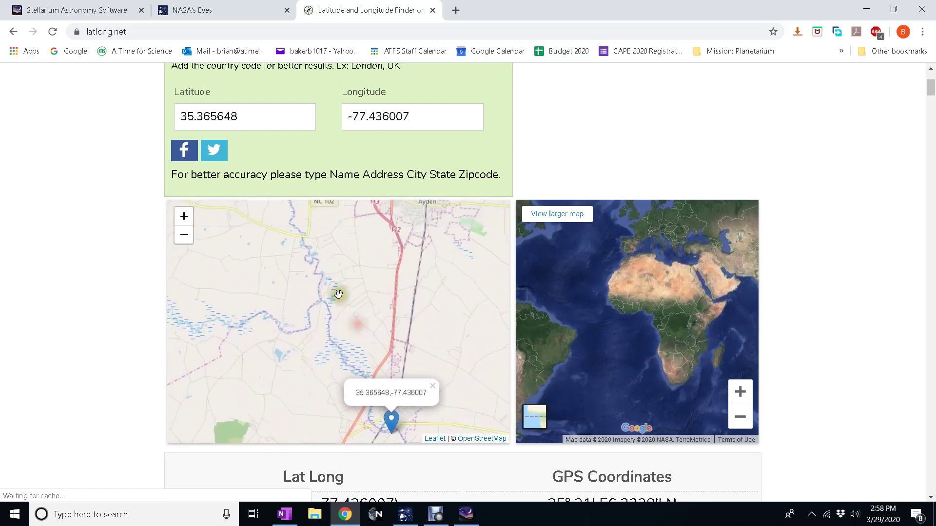
pyautogui.scroll(3, 341, 299)
pyautogui.scroll(-3, 328, 309)
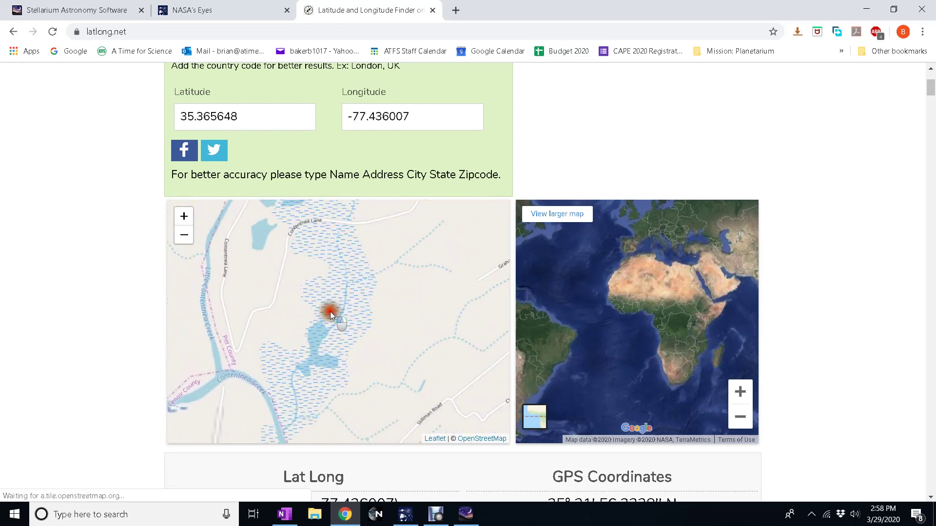
pyautogui.doubleClick(358, 235)
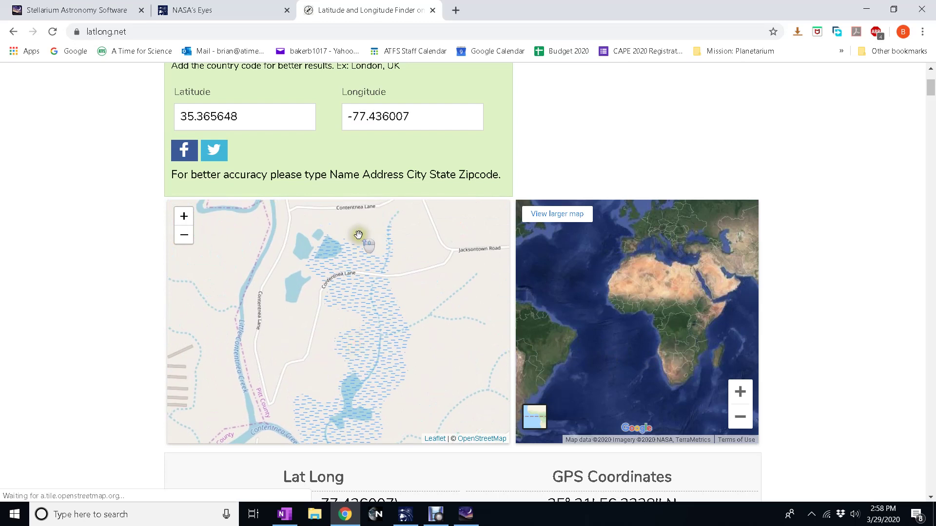
pyautogui.moveTo(355, 244); pyautogui.dragTo(362, 328)
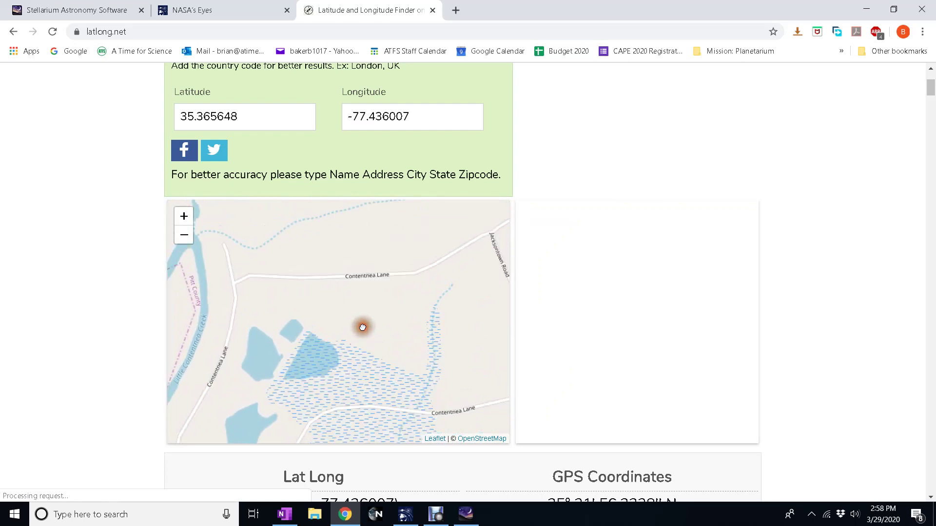
pyautogui.scroll(4, 390, 300)
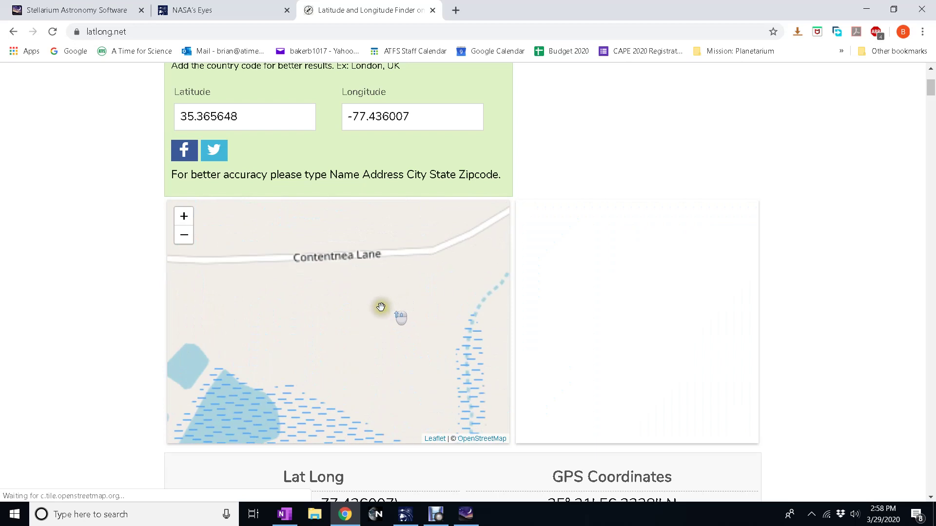
pyautogui.click(357, 255)
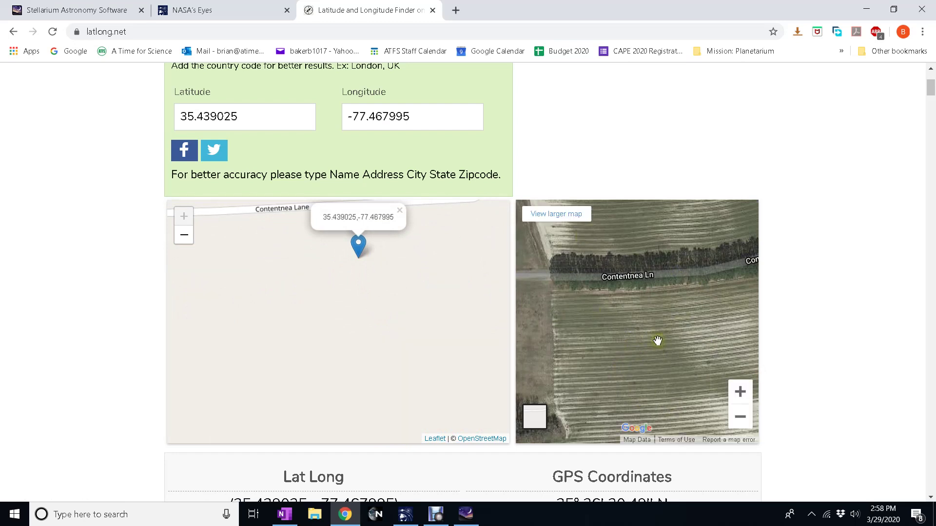
pyautogui.scroll(-1, 658, 340)
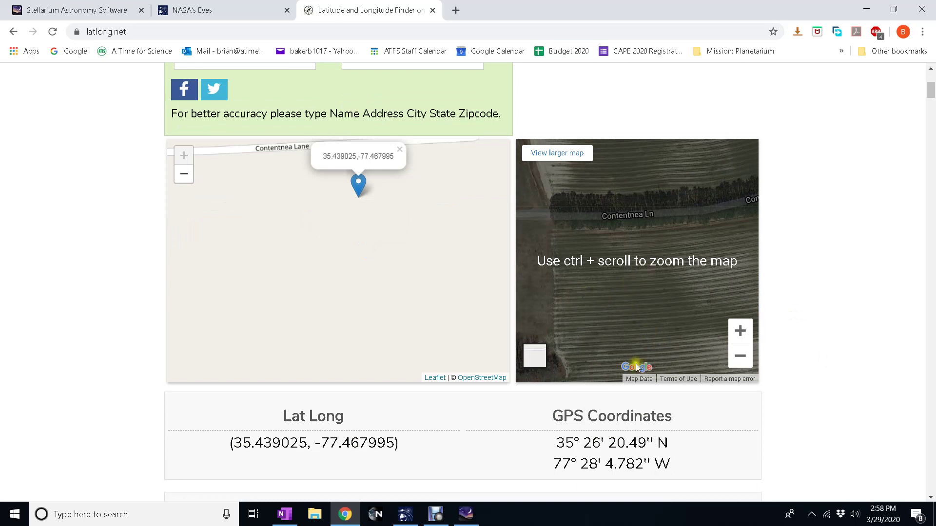
pyautogui.scroll(-1, 601, 412)
pyautogui.scroll(-1, 602, 413)
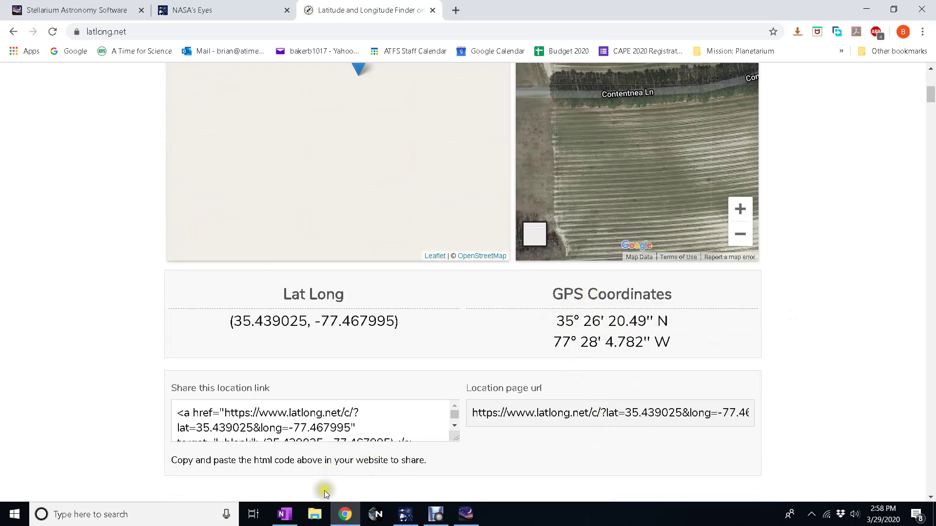
pyautogui.click(456, 522)
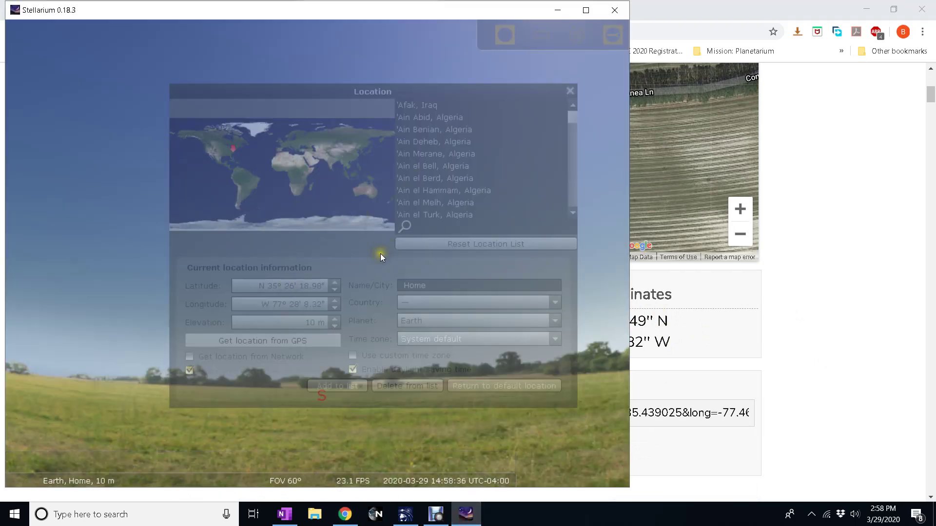
# - Put Stellarium back into full-screen and bring the Location window into focus
pyautogui.moveTo(396, 481)
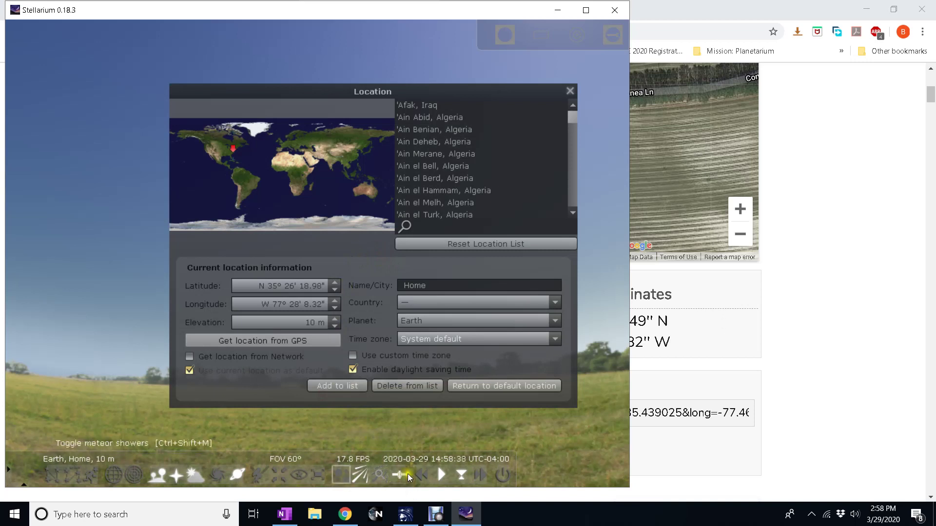
pyautogui.click(318, 474)
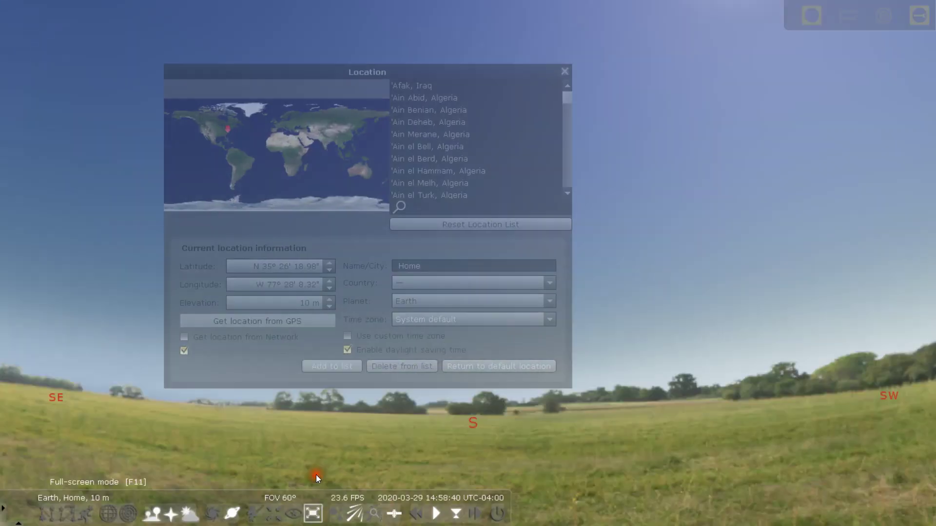
pyautogui.click(344, 230)
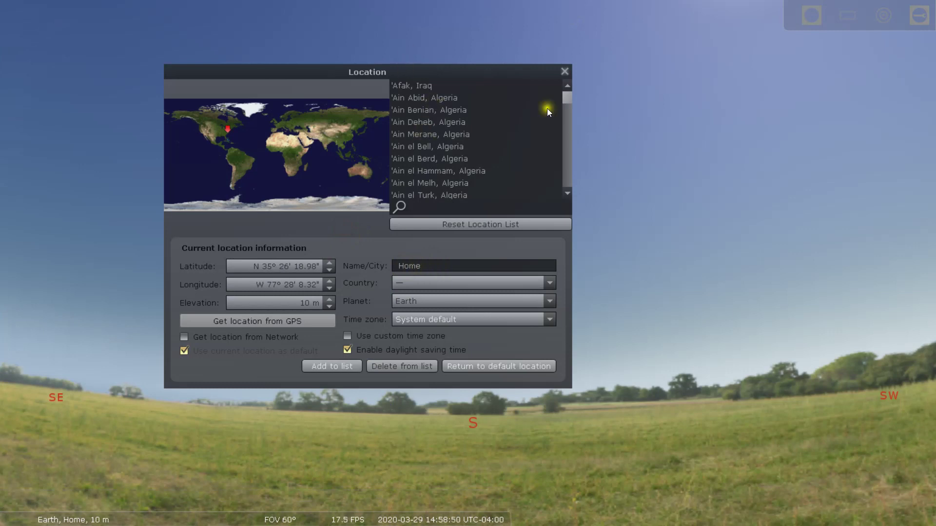
pyautogui.moveTo(567, 98)
pyautogui.mouseDown()
pyautogui.moveTo(561, 189)
pyautogui.moveTo(557, 98)
pyautogui.moveTo(567, 92)
pyautogui.moveTo(547, 109)
pyautogui.mouseUp()
# - Close the Location window and look around the daytime sky
pyautogui.click(564, 72)
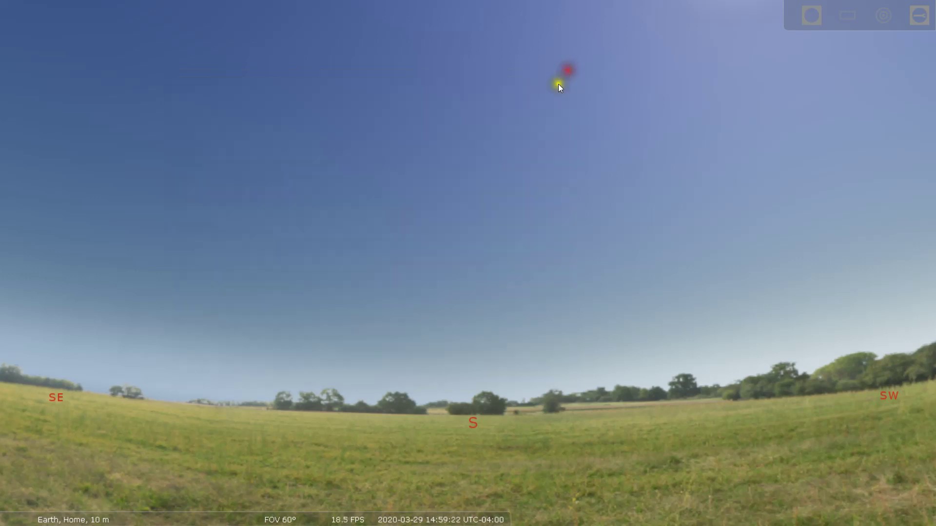
pyautogui.moveTo(531, 206); pyautogui.dragTo(496, 248)
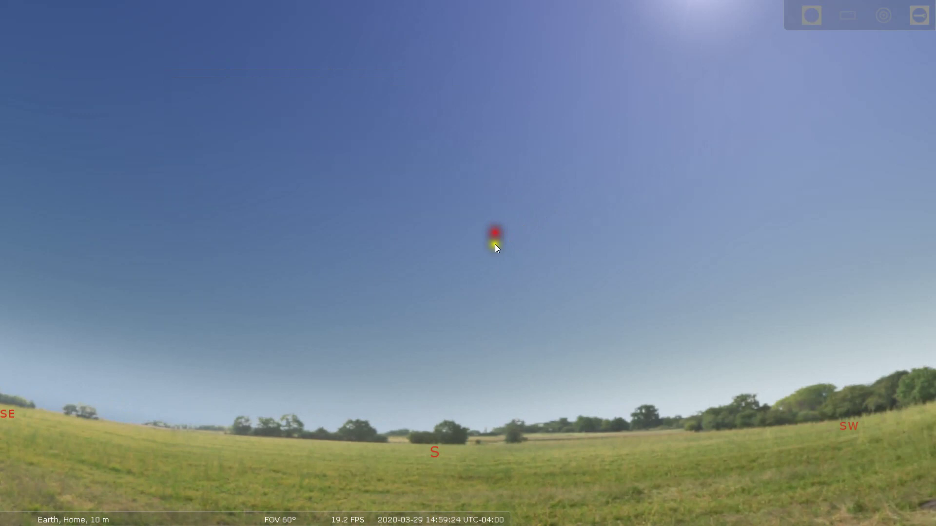
pyautogui.moveTo(410, 282); pyautogui.dragTo(418, 308)
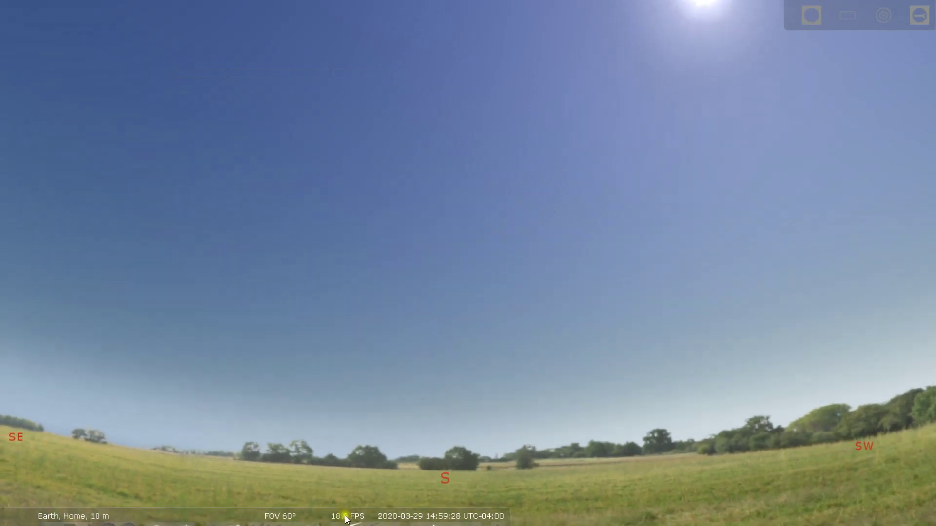
pyautogui.moveTo(545, 384); pyautogui.dragTo(489, 410)
# - Fast-forward time twice and follow the setting Sun toward the western horizon
pyautogui.moveTo(431, 512)
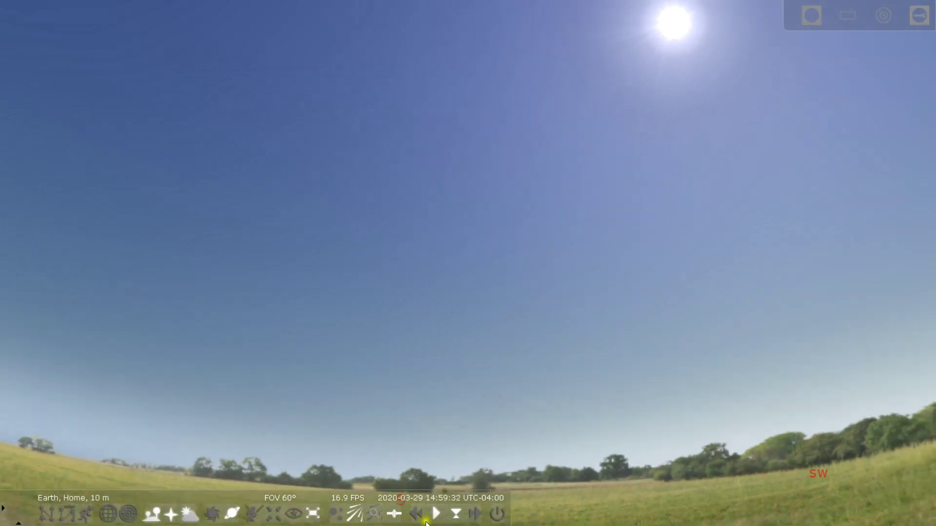
pyautogui.click(473, 514)
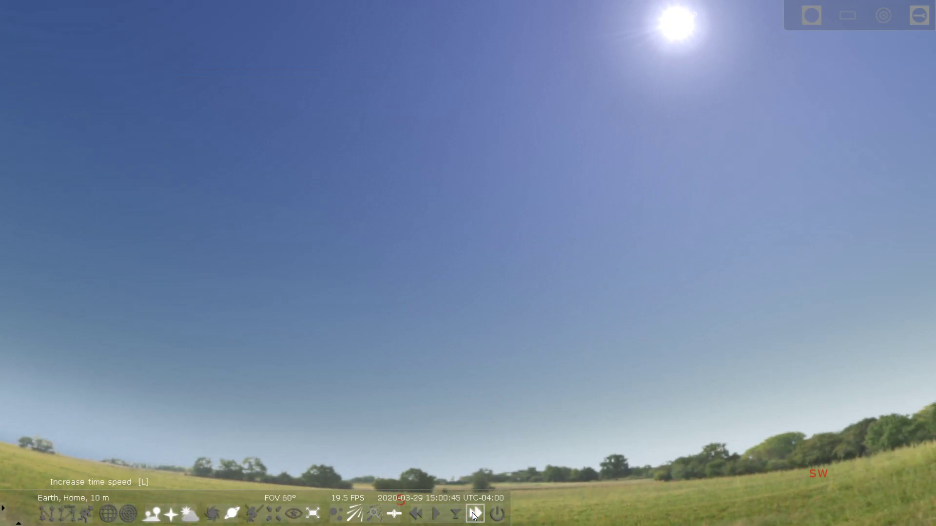
pyautogui.click(472, 514)
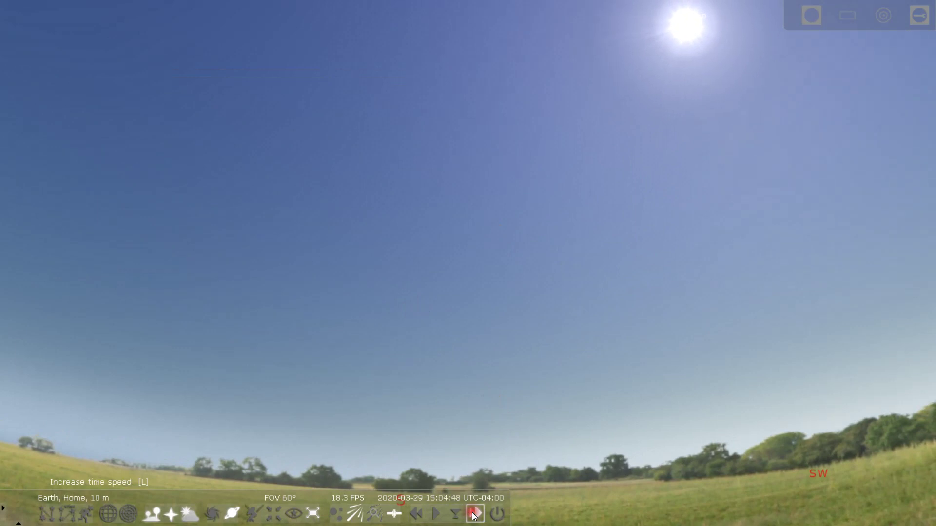
pyautogui.moveTo(622, 411); pyautogui.dragTo(443, 370)
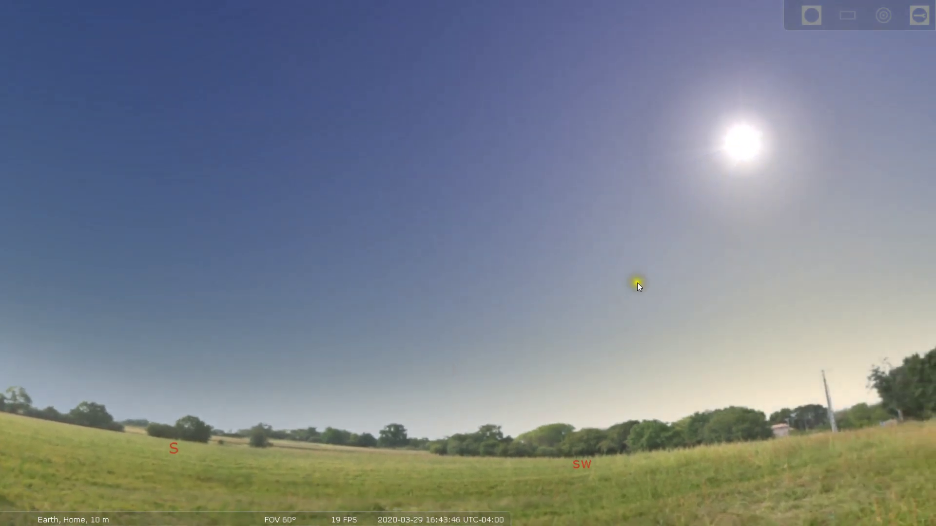
pyautogui.moveTo(636, 283); pyautogui.dragTo(522, 264)
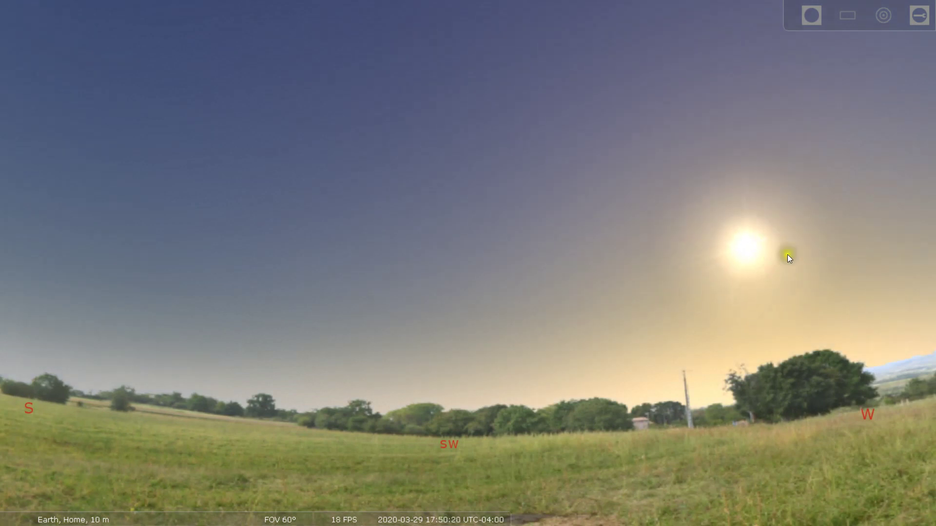
pyautogui.moveTo(759, 295); pyautogui.dragTo(643, 282)
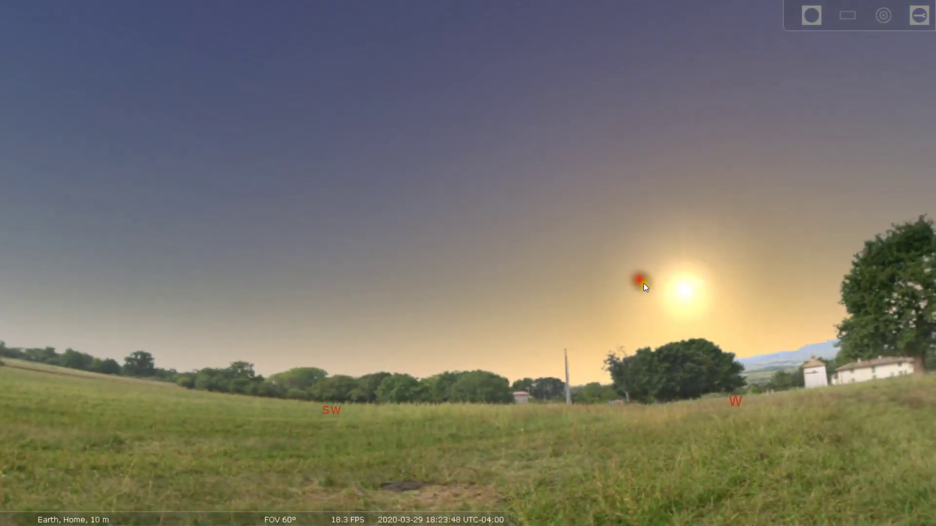
pyautogui.moveTo(390, 181); pyautogui.dragTo(434, 226)
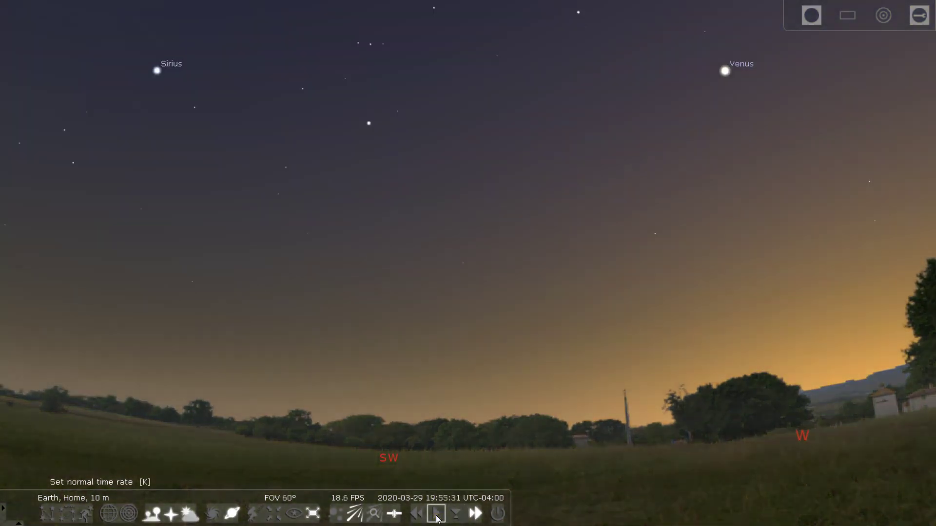
# - Resume normal time rate, frame Orion, Sirius and the Moon, and show constellation lines
pyautogui.click(436, 514)
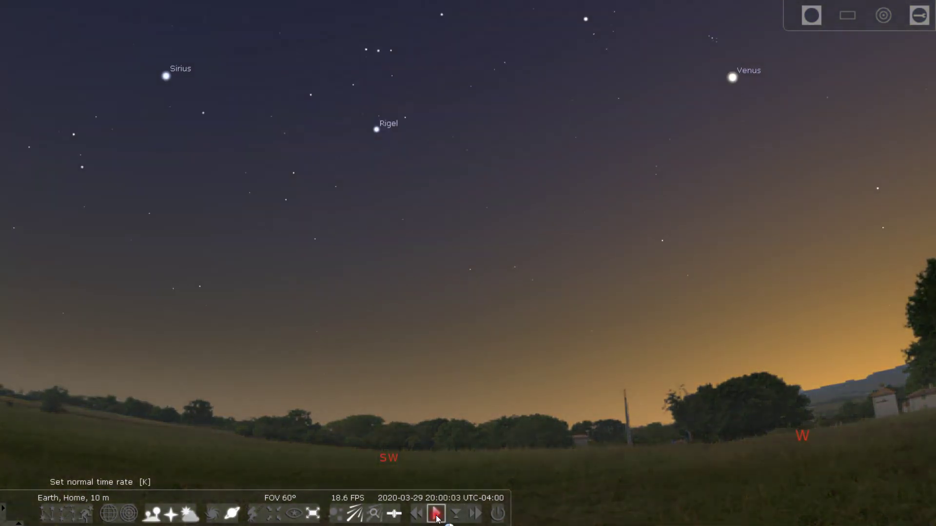
pyautogui.moveTo(579, 124); pyautogui.dragTo(466, 212)
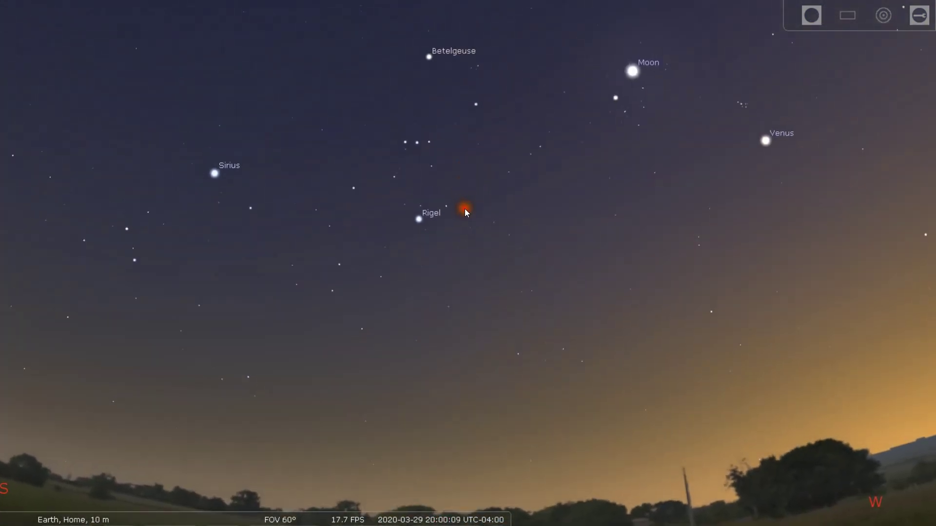
pyautogui.moveTo(331, 107); pyautogui.dragTo(392, 191)
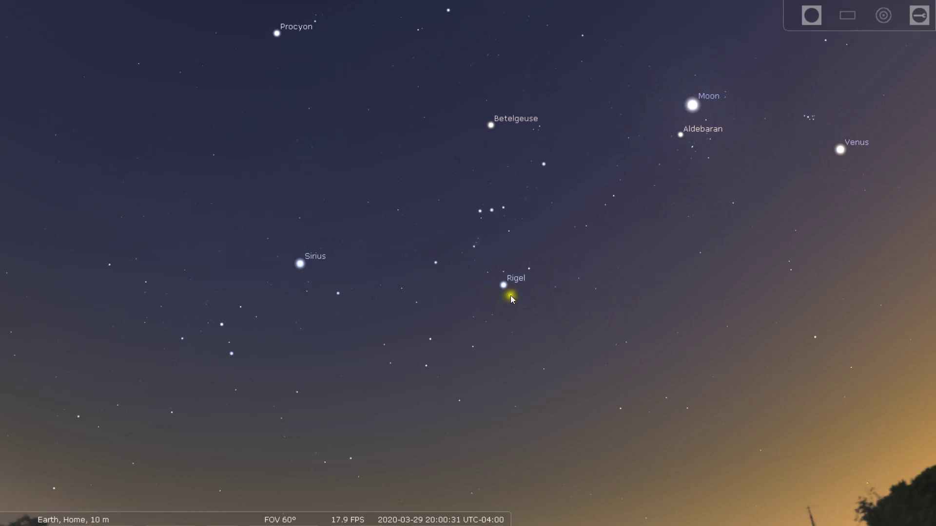
pyautogui.moveTo(510, 295); pyautogui.dragTo(487, 240)
pyautogui.moveTo(457, 524)
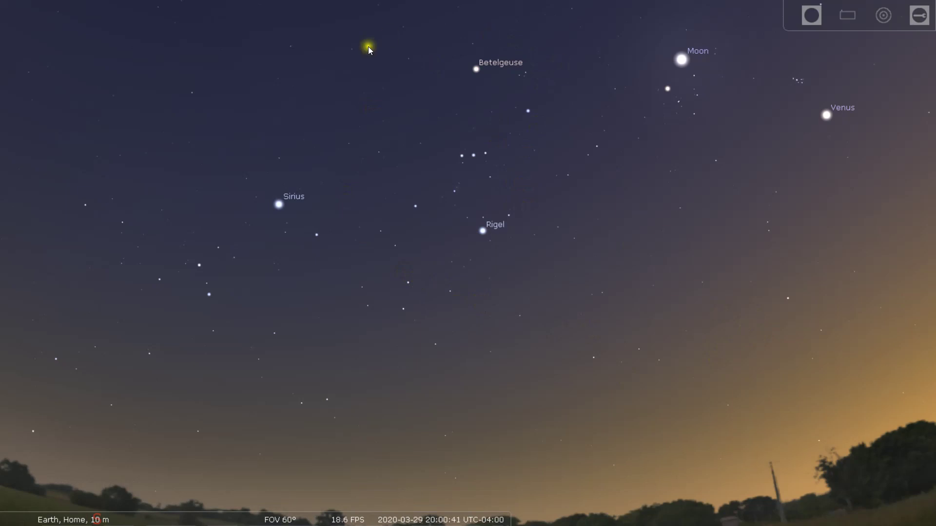
pyautogui.moveTo(396, 215); pyautogui.dragTo(318, 165)
pyautogui.moveTo(561, 293); pyautogui.dragTo(803, 267)
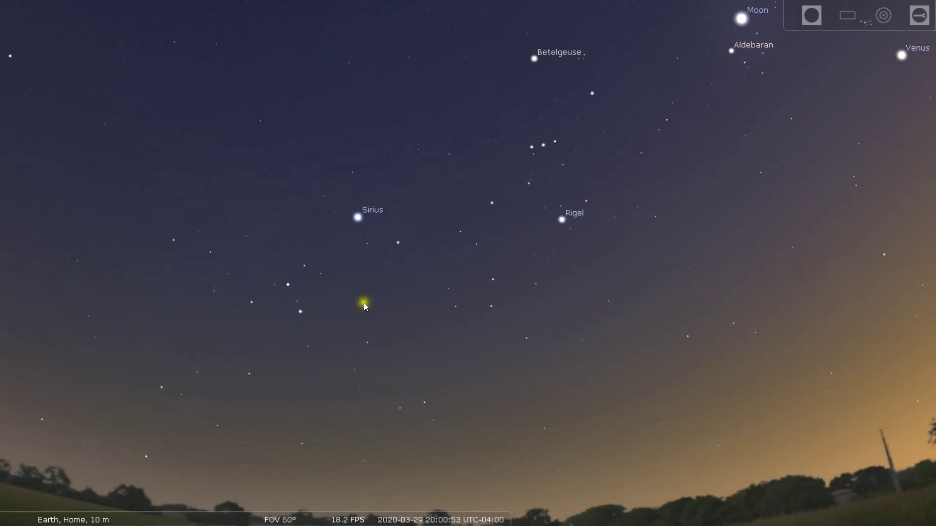
pyautogui.moveTo(53, 520)
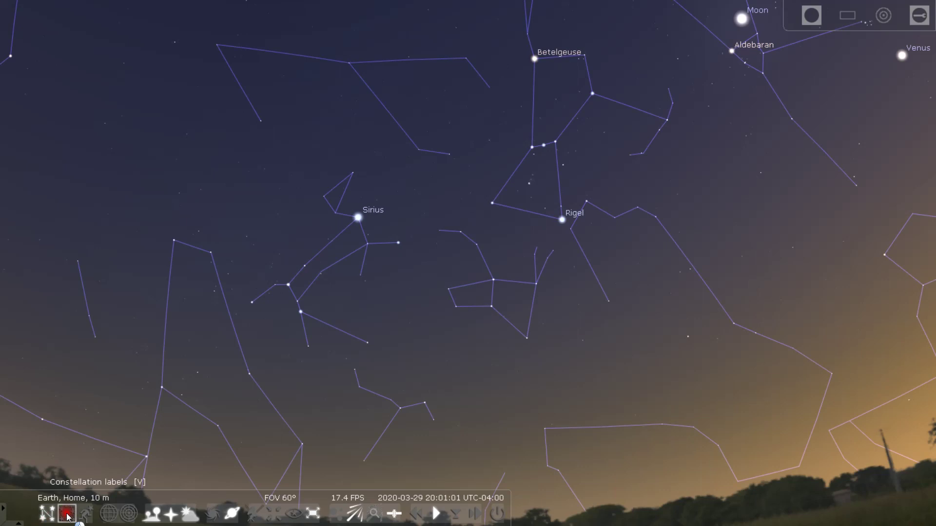
pyautogui.click(68, 514)
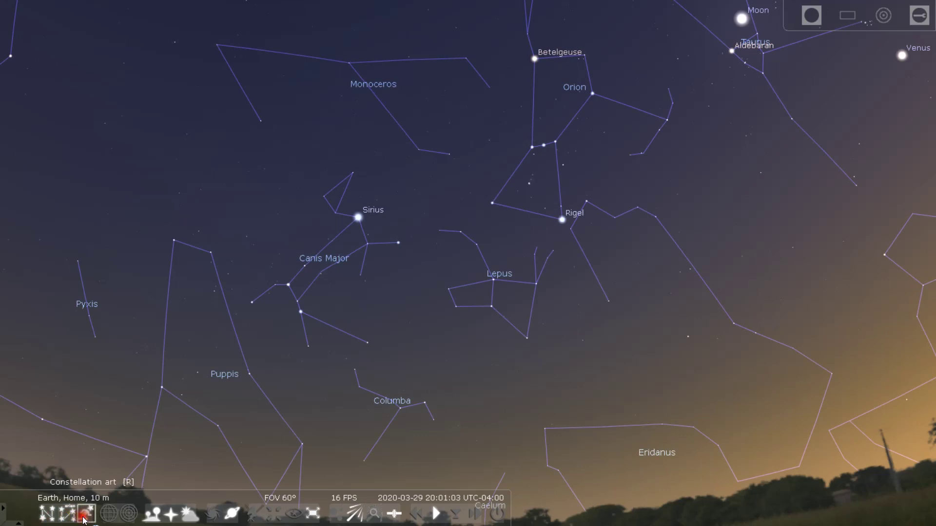
# - Turn on constellation artwork and reframe it around Orion, Monoceros and Lepus
pyautogui.click(84, 520)
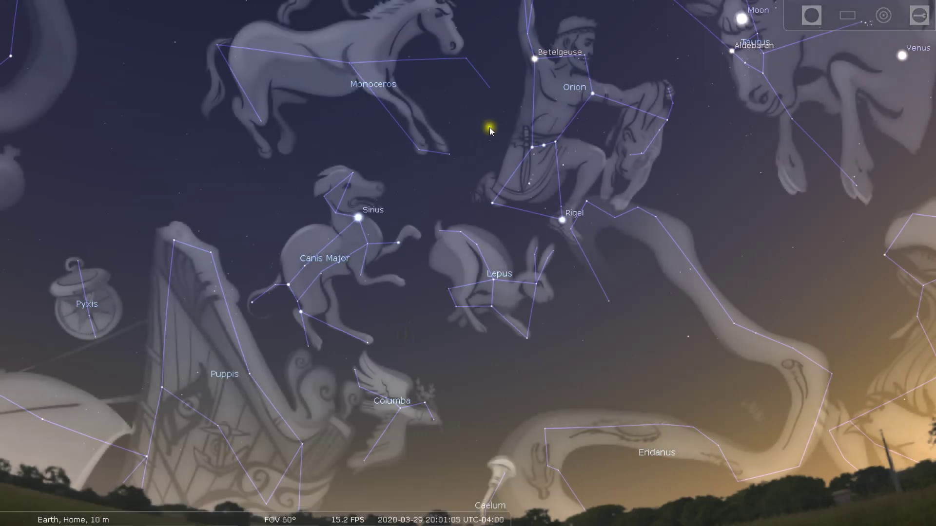
pyautogui.moveTo(489, 130); pyautogui.dragTo(467, 150)
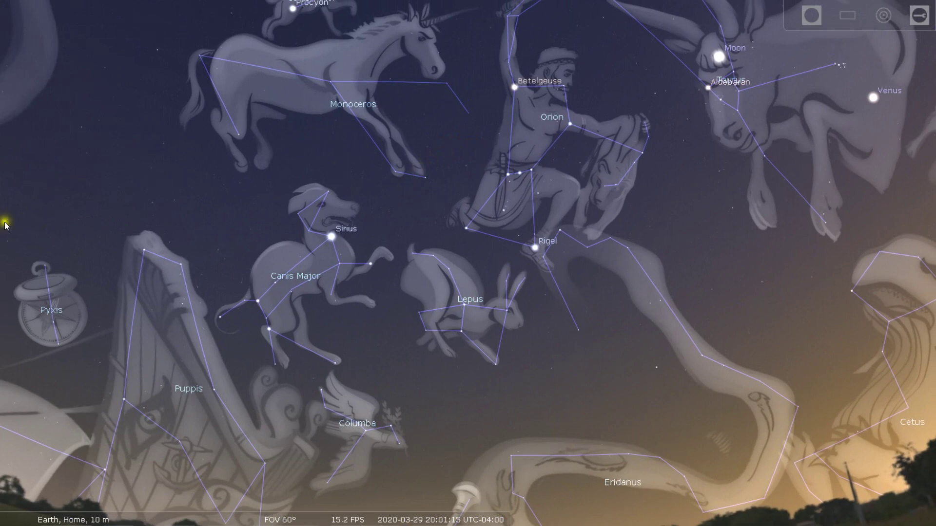
pyautogui.moveTo(16, 355)
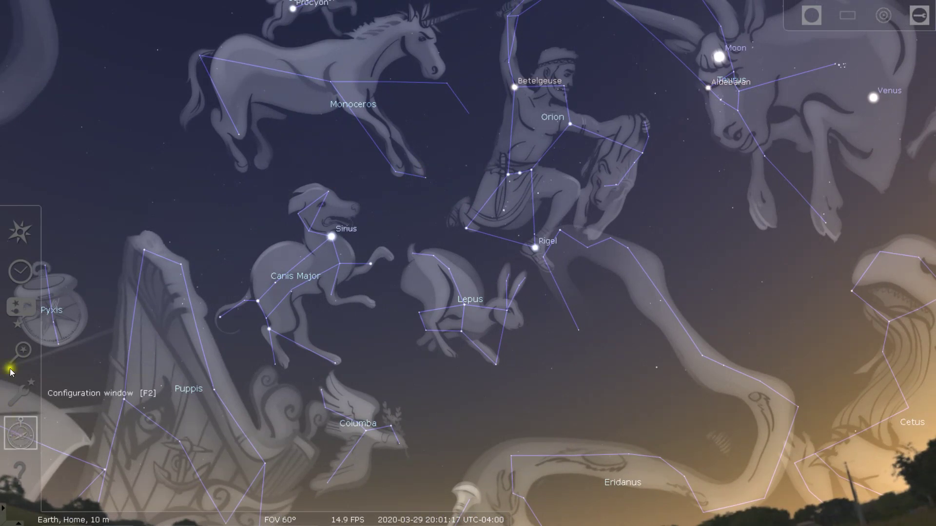
# - In the View window's Starlore list, switch the sky culture from Korean to Maori
pyautogui.click(14, 313)
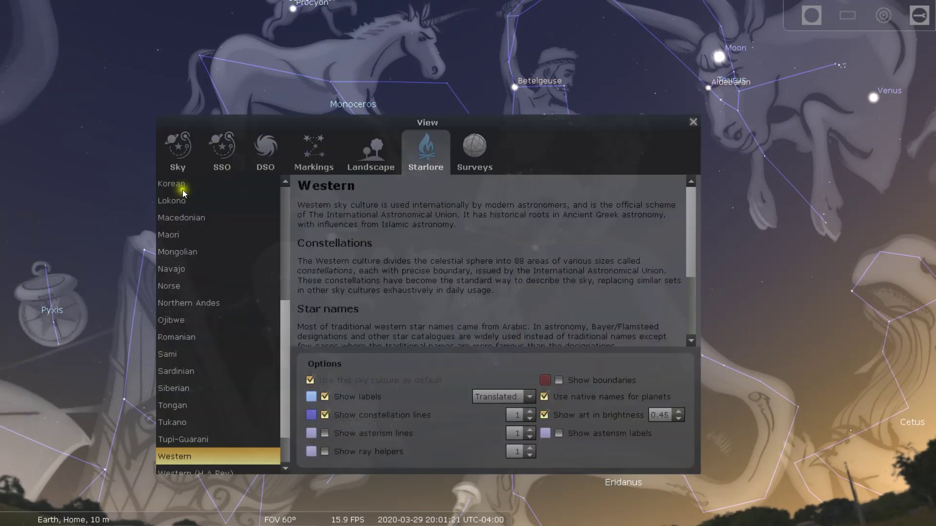
pyautogui.scroll(4, 175, 224)
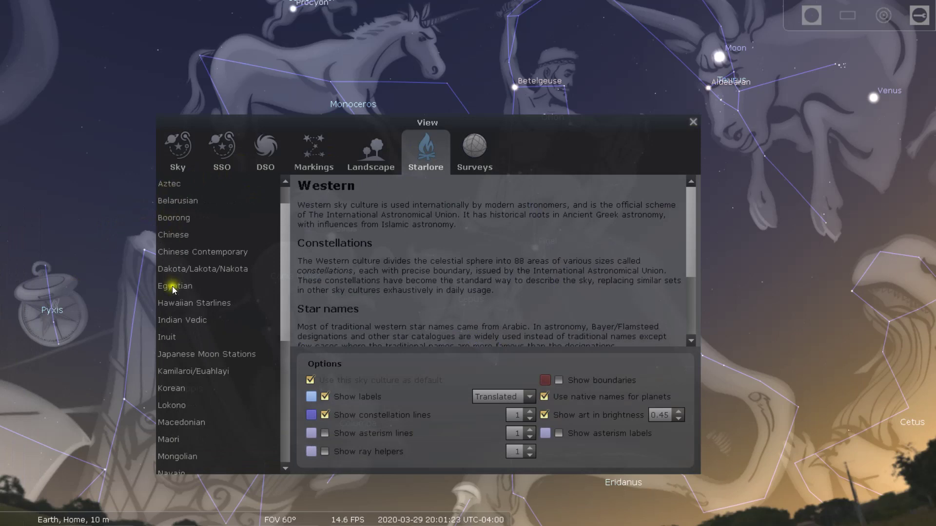
pyautogui.scroll(-4, 170, 297)
pyautogui.scroll(-1, 169, 382)
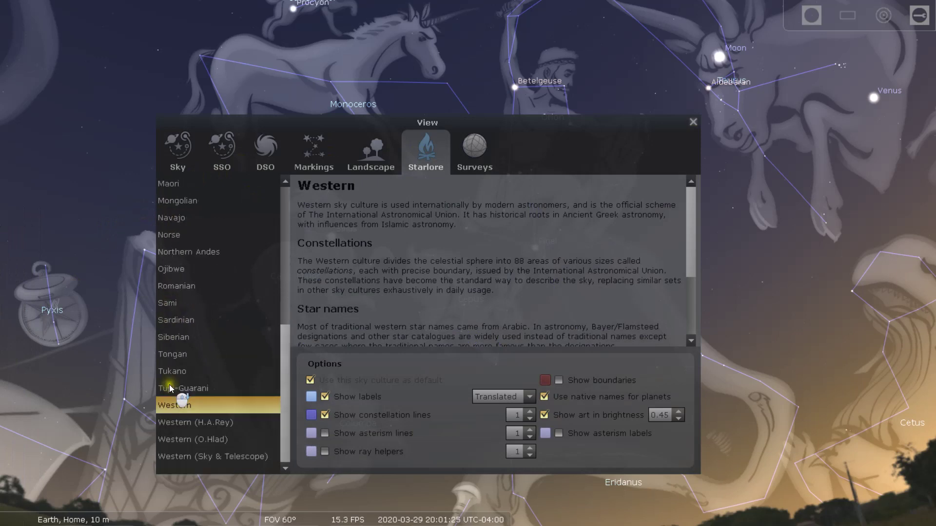
pyautogui.scroll(5, 171, 386)
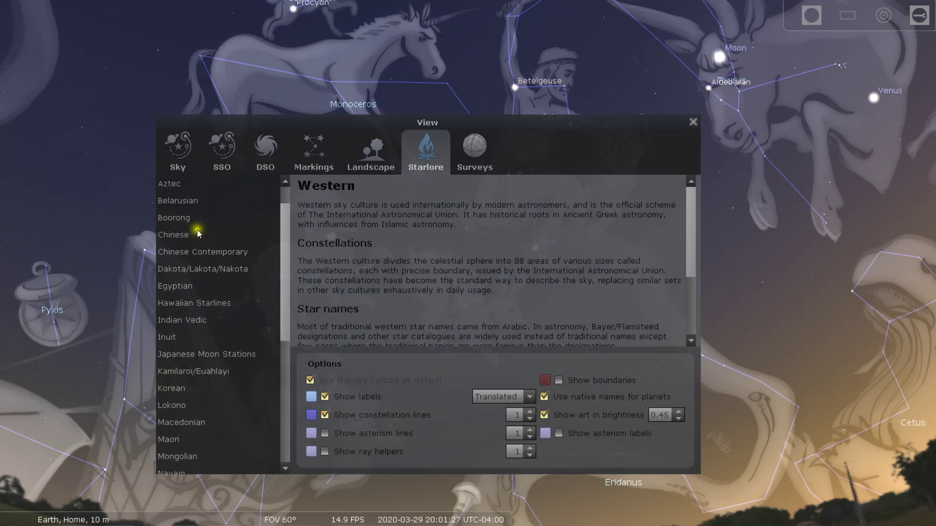
pyautogui.scroll(1, 176, 294)
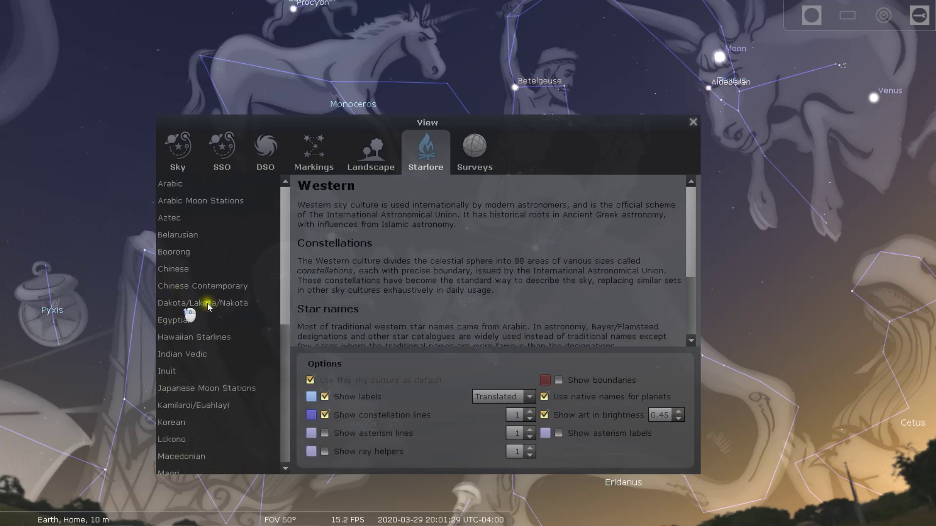
pyautogui.scroll(-1, 191, 276)
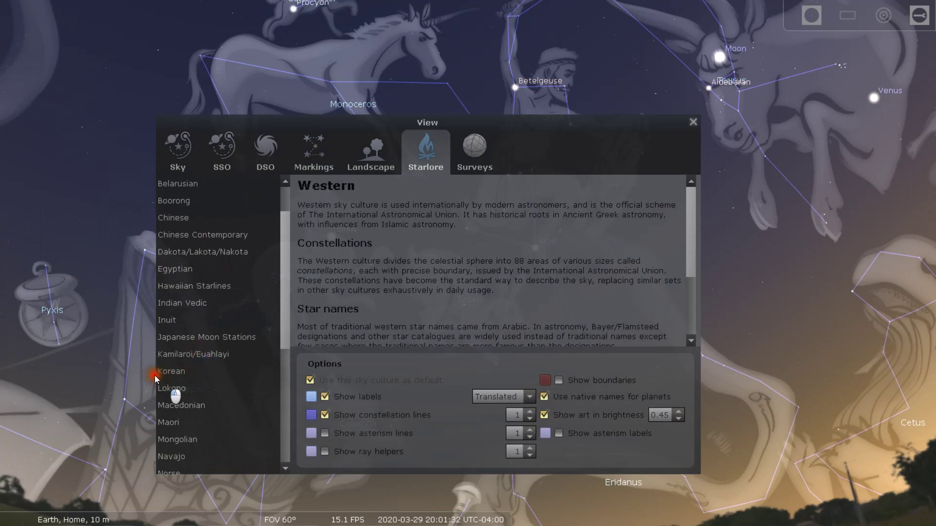
pyautogui.click(172, 372)
pyautogui.scroll(-1, 182, 317)
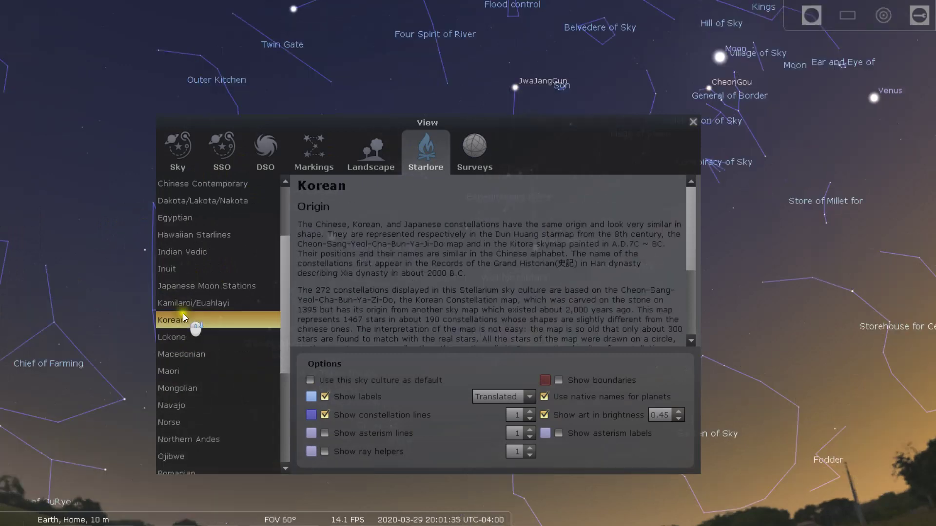
pyautogui.click(176, 413)
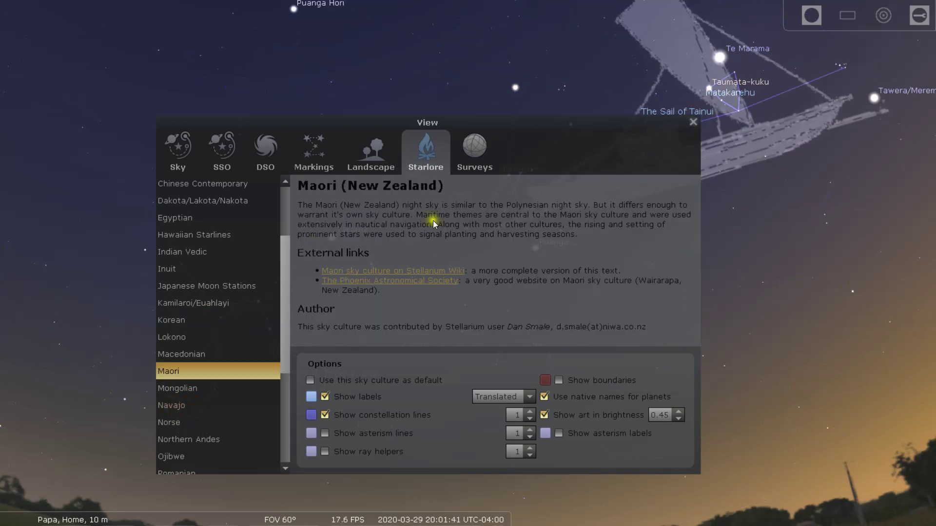
pyautogui.click(692, 123)
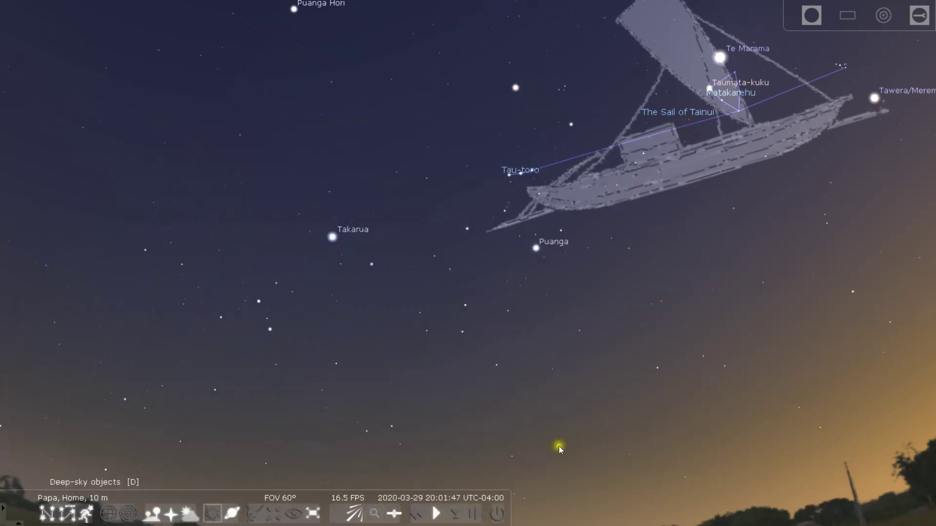
# - Turn off constellation lines, names and artwork, then pan toward Te Marama
pyautogui.moveTo(719, 298)
pyautogui.mouseDown()
pyautogui.moveTo(560, 241)
pyautogui.moveTo(547, 214)
pyautogui.moveTo(626, 275)
pyautogui.moveTo(691, 247)
pyautogui.moveTo(673, 234)
pyautogui.mouseUp()
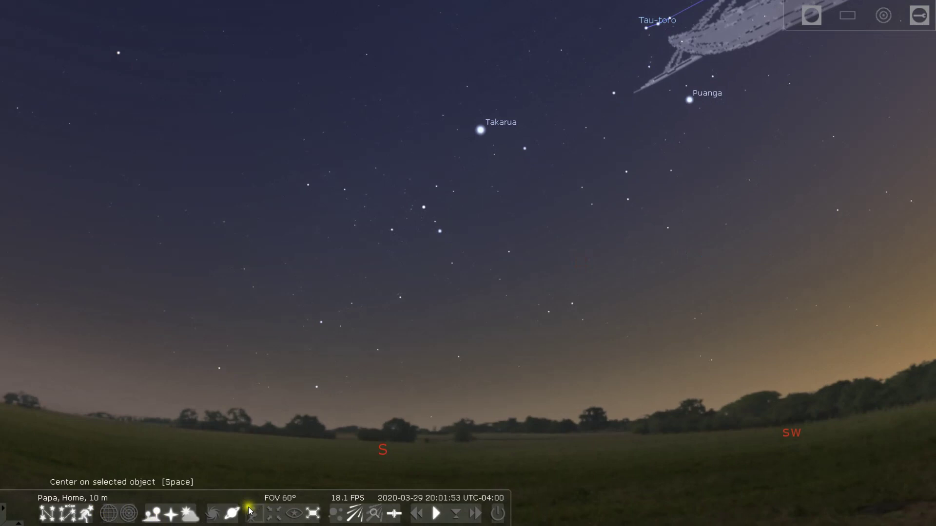
pyautogui.click(47, 513)
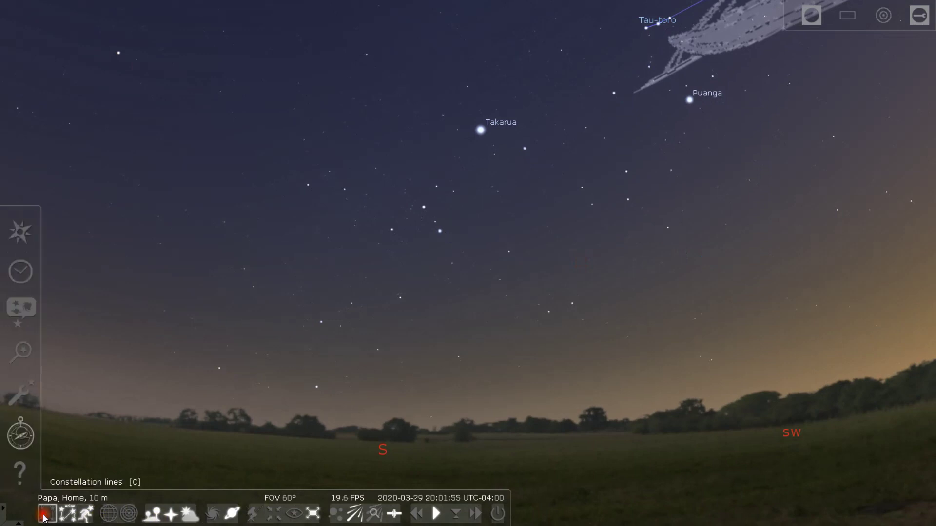
pyautogui.click(67, 513)
pyautogui.click(84, 513)
pyautogui.press('Right')
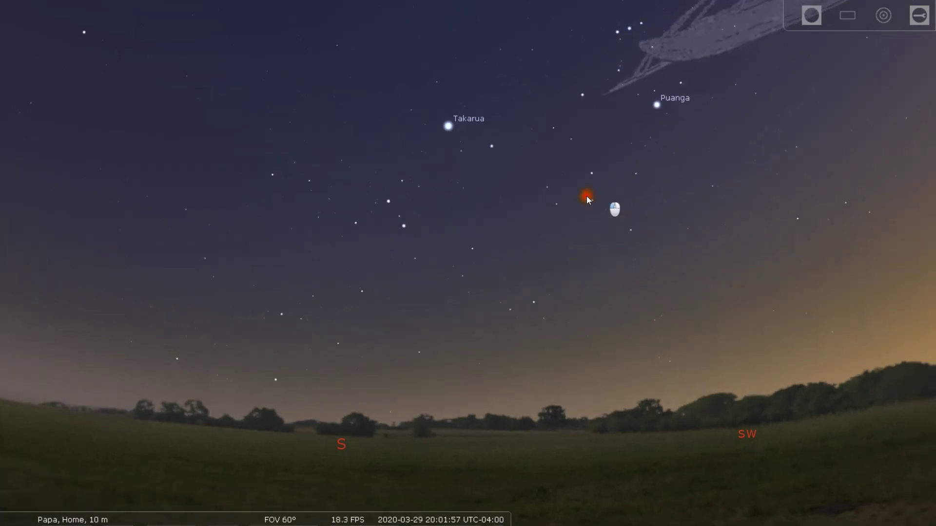
pyautogui.moveTo(723, 183); pyautogui.dragTo(648, 266)
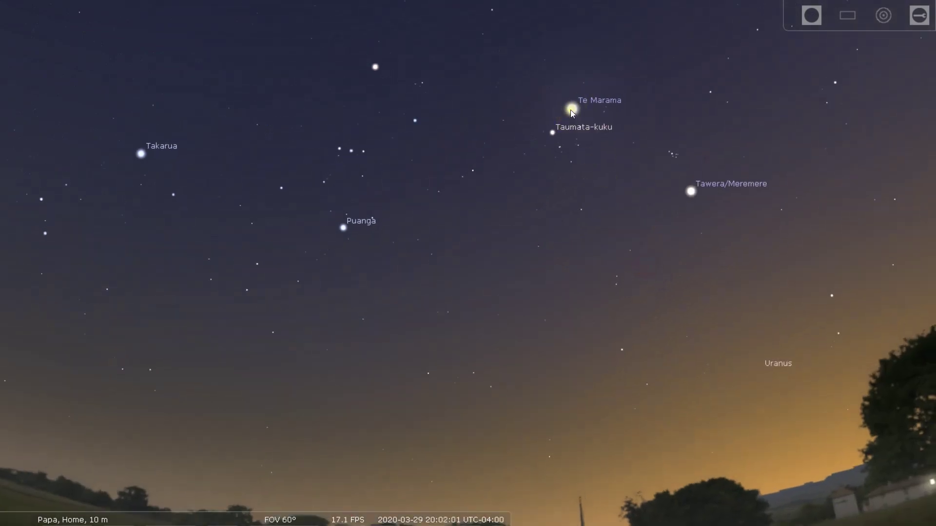
# - Set the Starlore sky culture to Western in the View window, then select the Moon
pyautogui.click(21, 311)
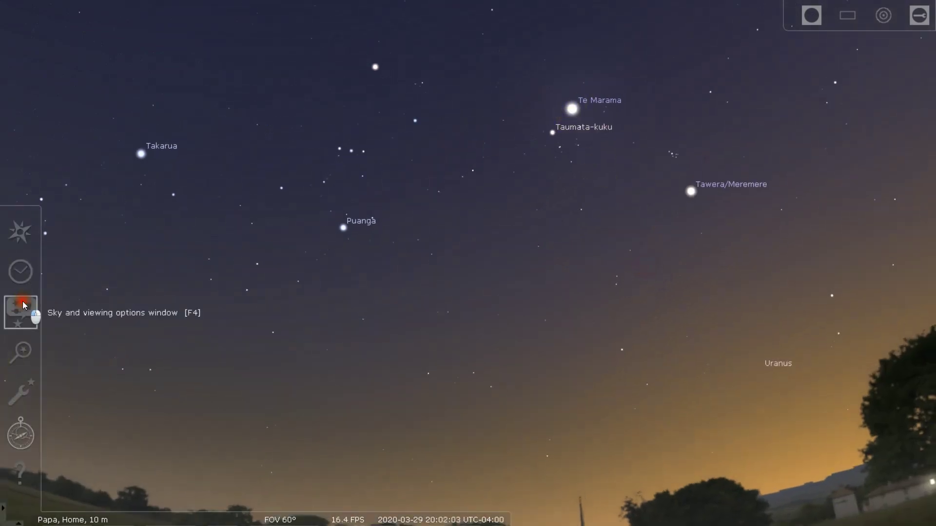
pyautogui.scroll(-4, 195, 398)
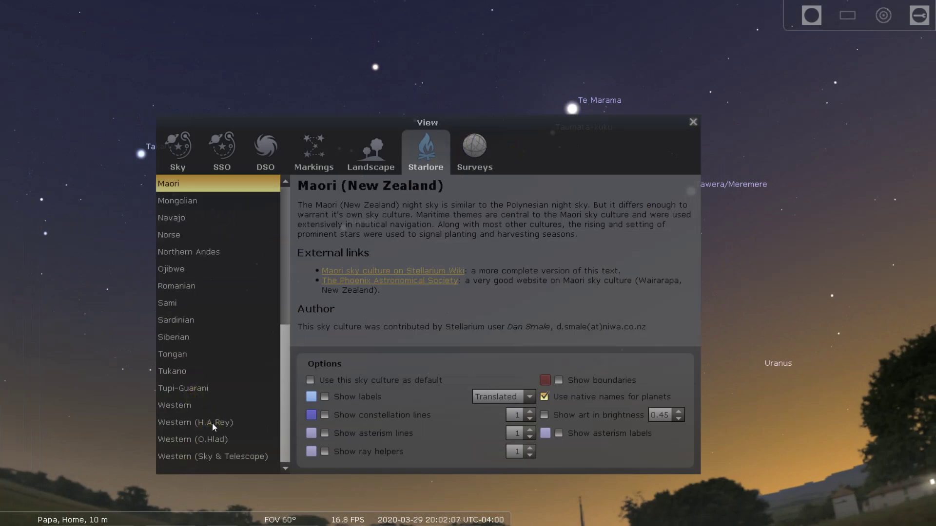
pyautogui.click(189, 410)
pyautogui.click(690, 124)
pyautogui.click(575, 114)
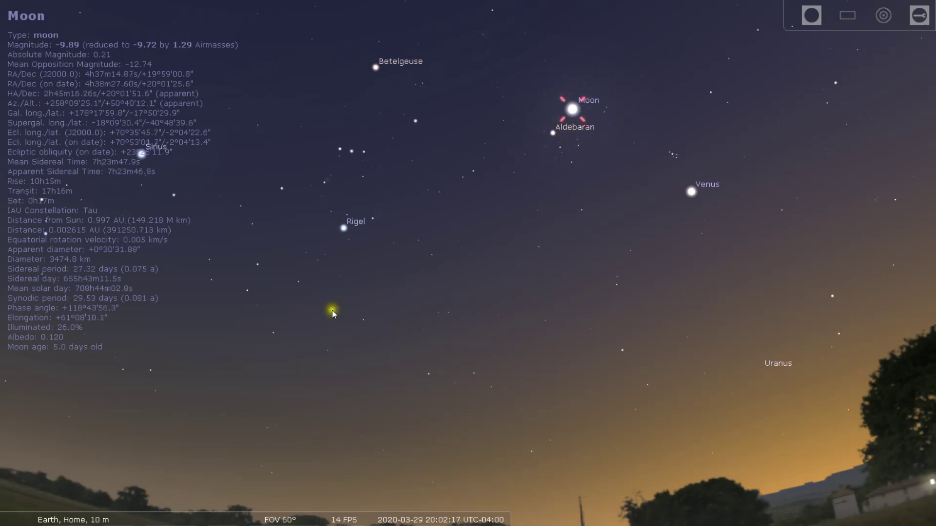
pyautogui.moveTo(12, 336)
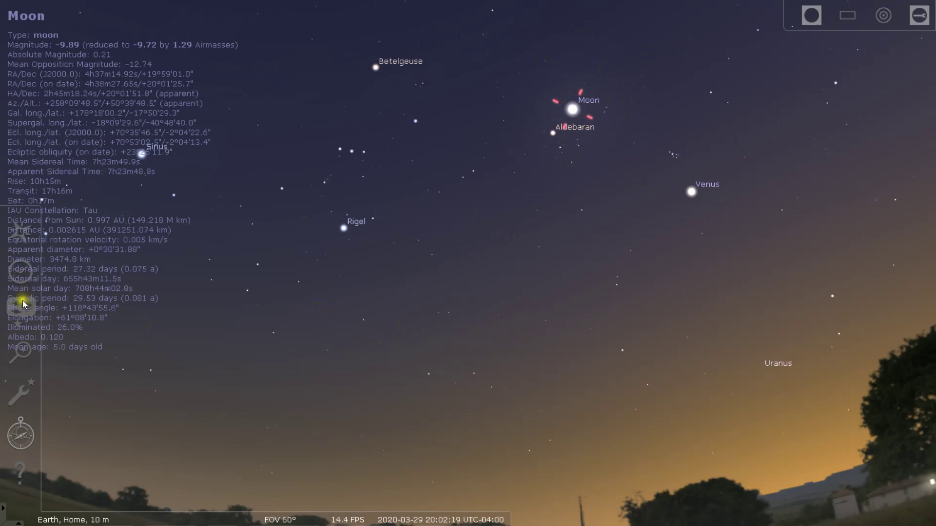
pyautogui.click(26, 348)
pyautogui.click(395, 237)
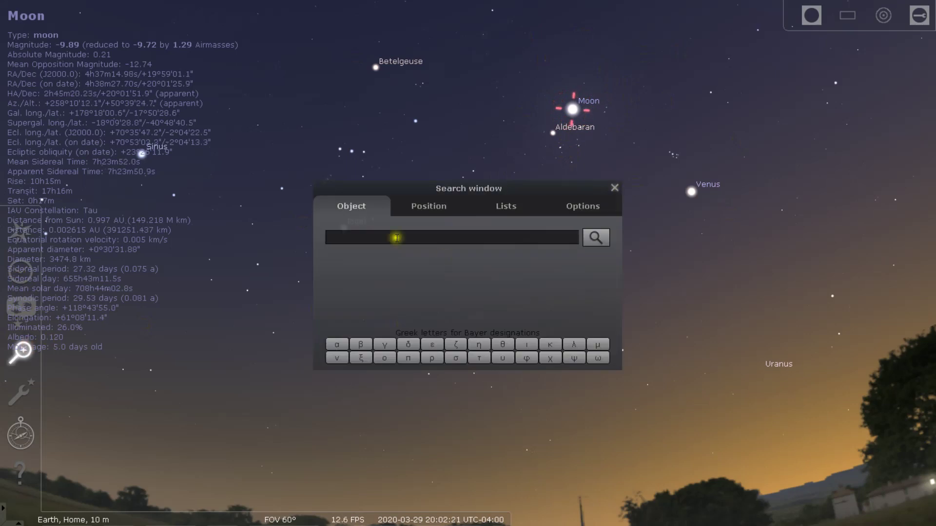
pyautogui.write('moon')
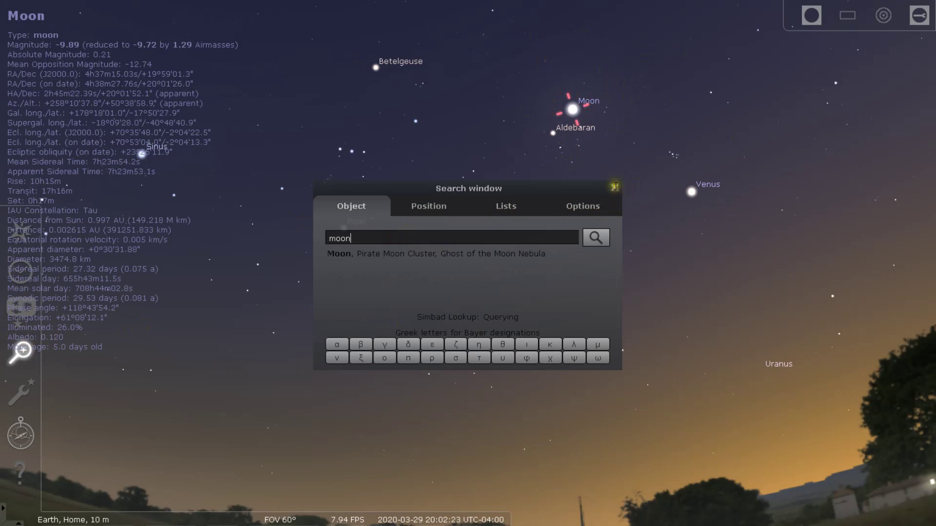
pyautogui.click(614, 188)
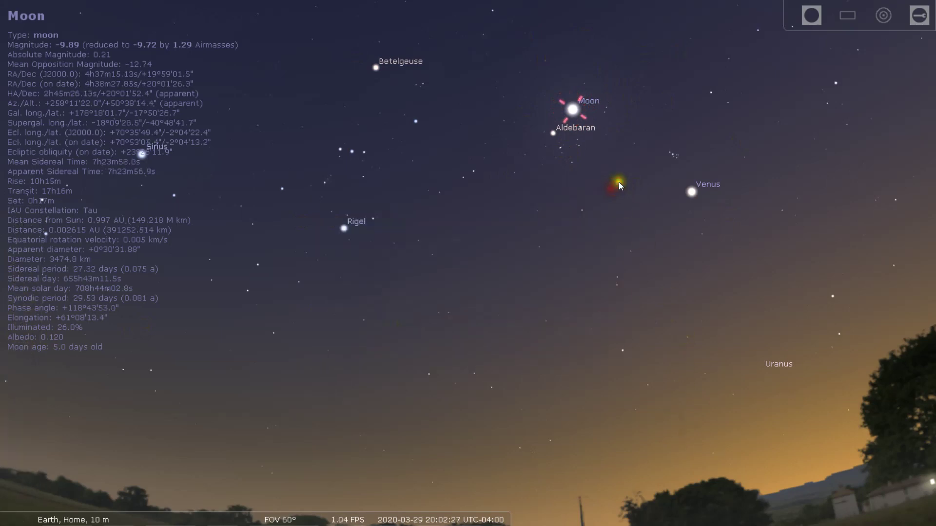
# - Pan the sky toward the horizon and centre the view on the selected Moon
pyautogui.moveTo(465, 522)
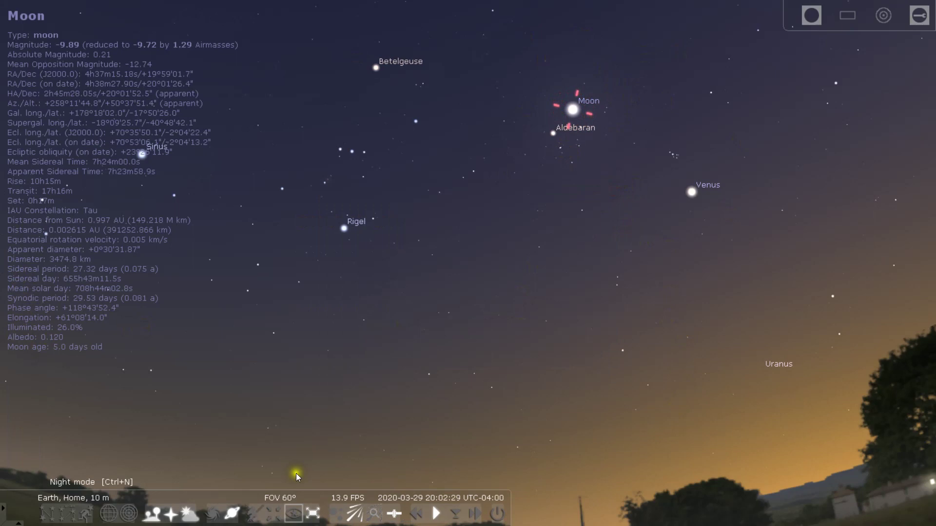
pyautogui.moveTo(343, 423); pyautogui.dragTo(434, 382)
pyautogui.moveTo(273, 516)
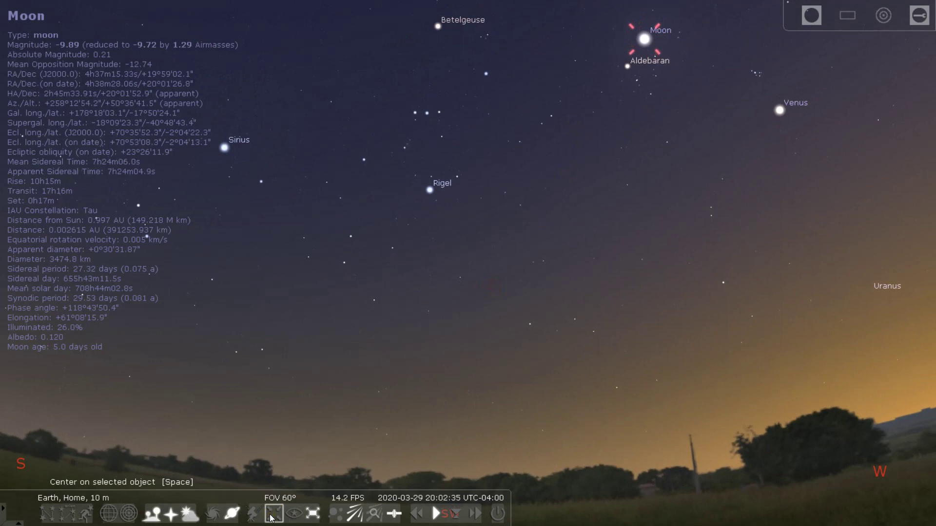
pyautogui.click(273, 514)
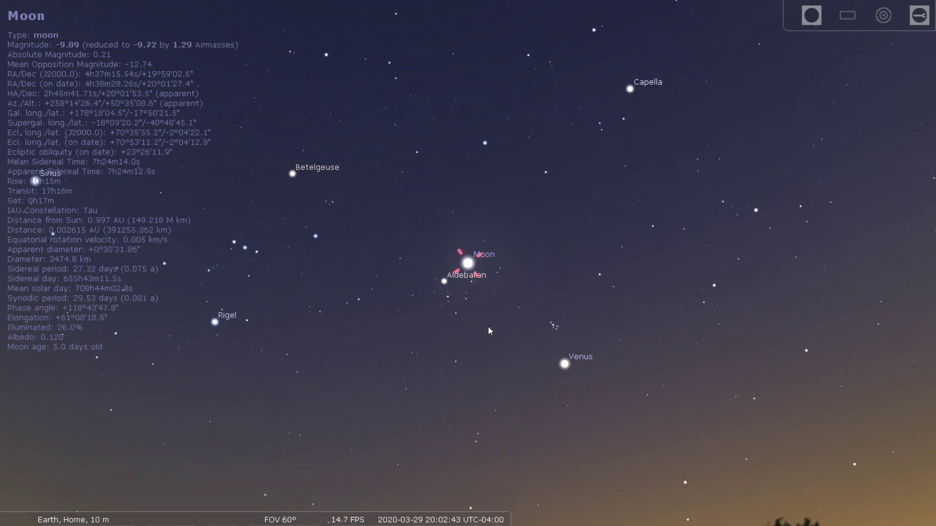
pyautogui.click(512, 307)
pyautogui.click(591, 287)
pyautogui.click(553, 283)
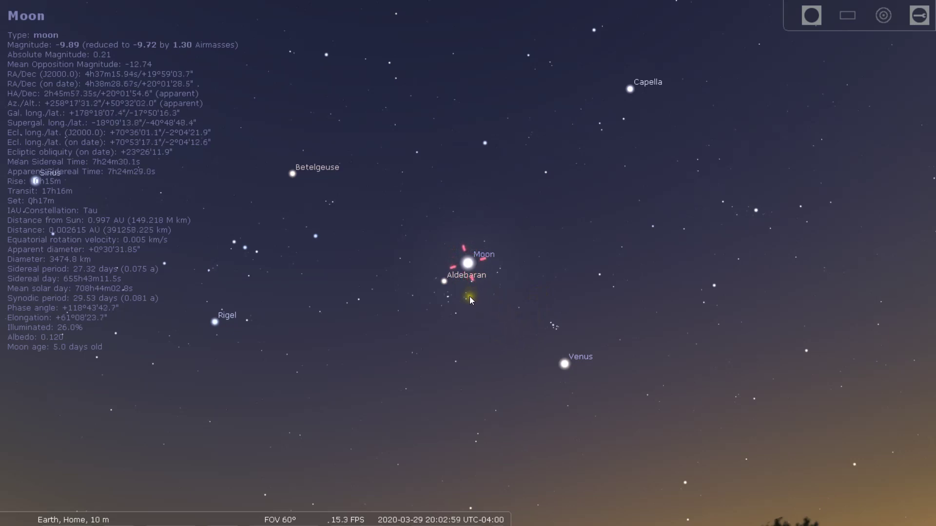
# - Zoom in to about 4° on the Moon's crescent, then back out to a 116° field of view
pyautogui.scroll(5, 466, 300)
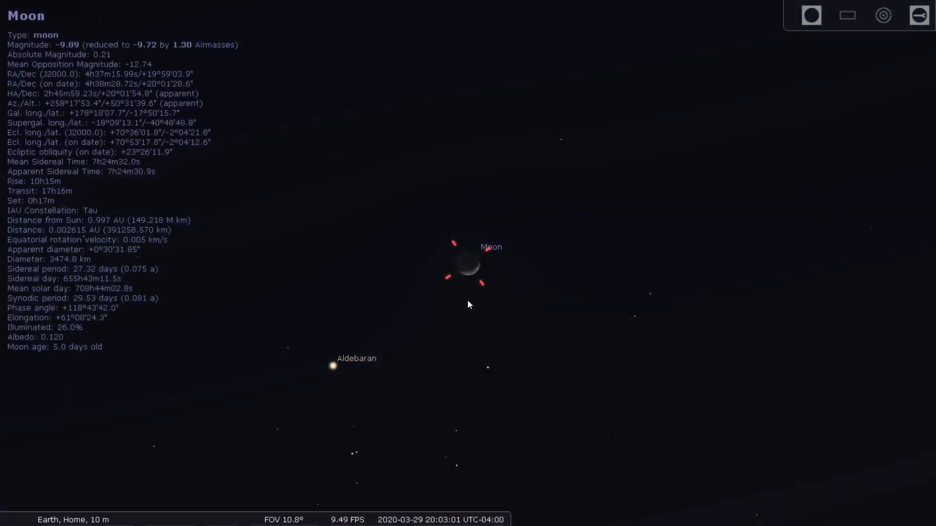
pyautogui.scroll(3, 466, 300)
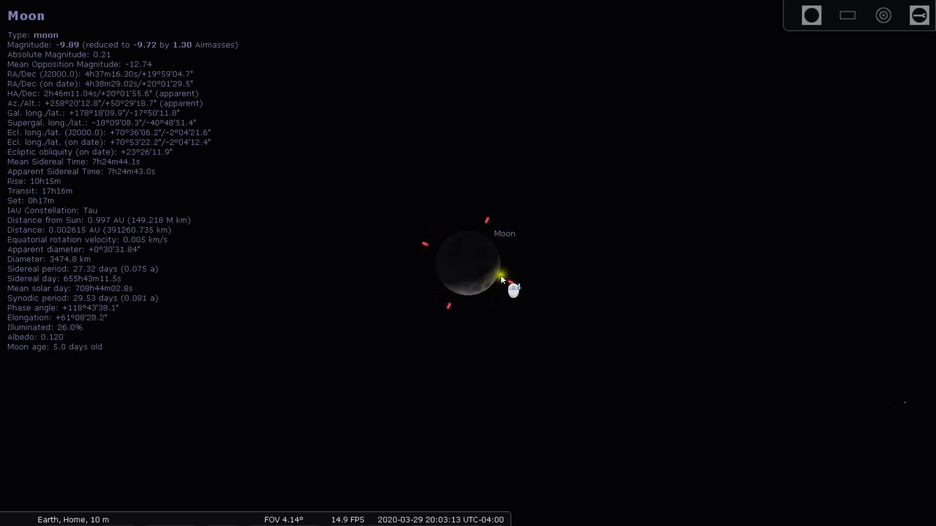
pyautogui.scroll(-5, 502, 279)
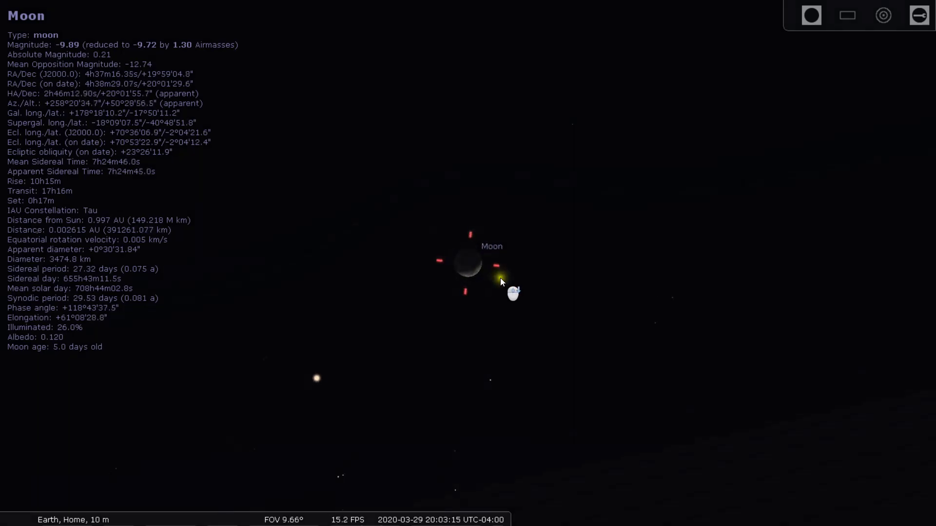
pyautogui.scroll(-10, 502, 282)
pyautogui.scroll(2, 502, 288)
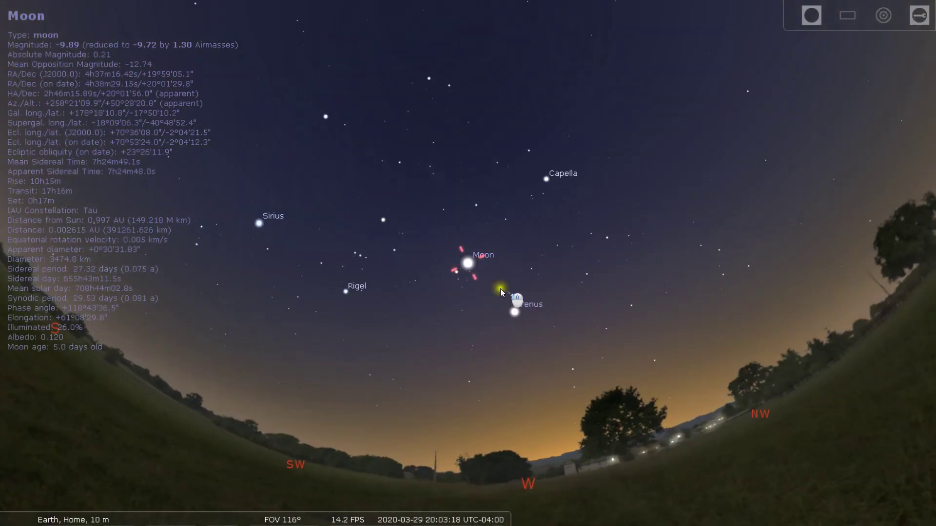
pyautogui.moveTo(123, 521)
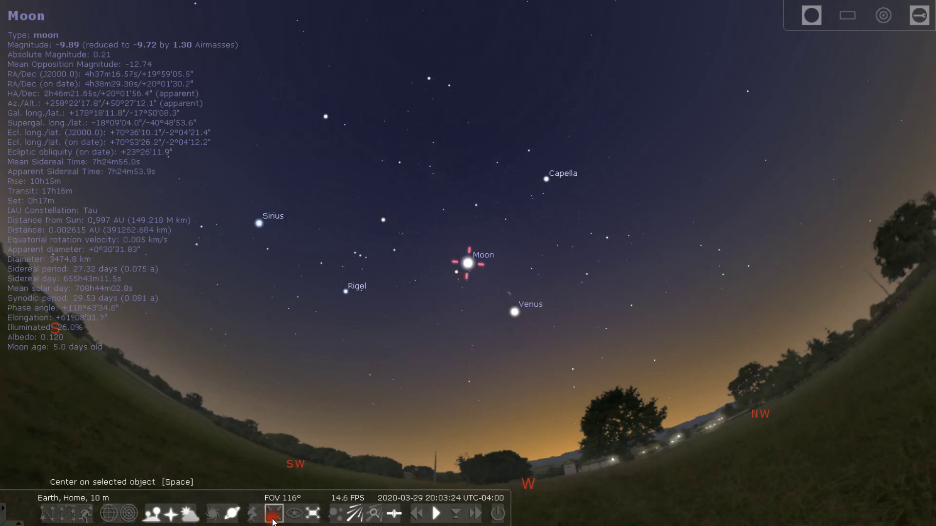
pyautogui.moveTo(415, 407); pyautogui.dragTo(544, 425)
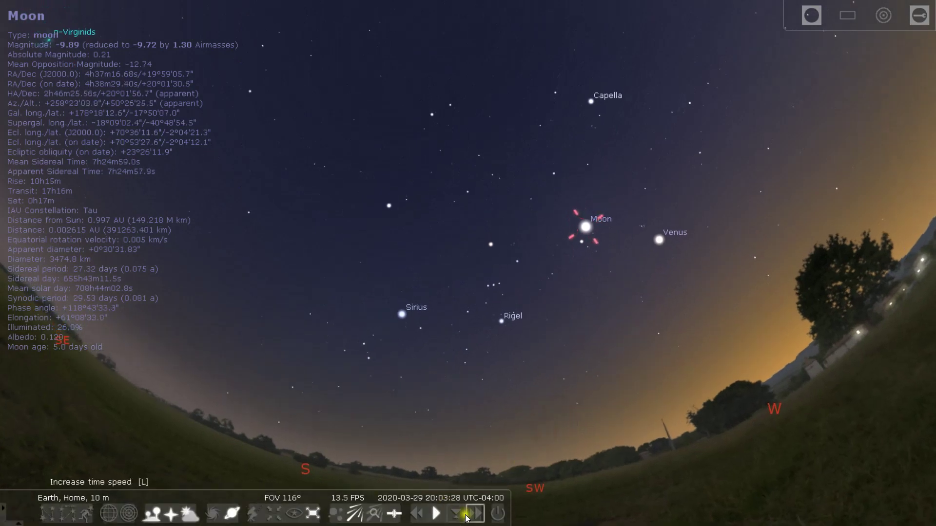
pyautogui.click(475, 514)
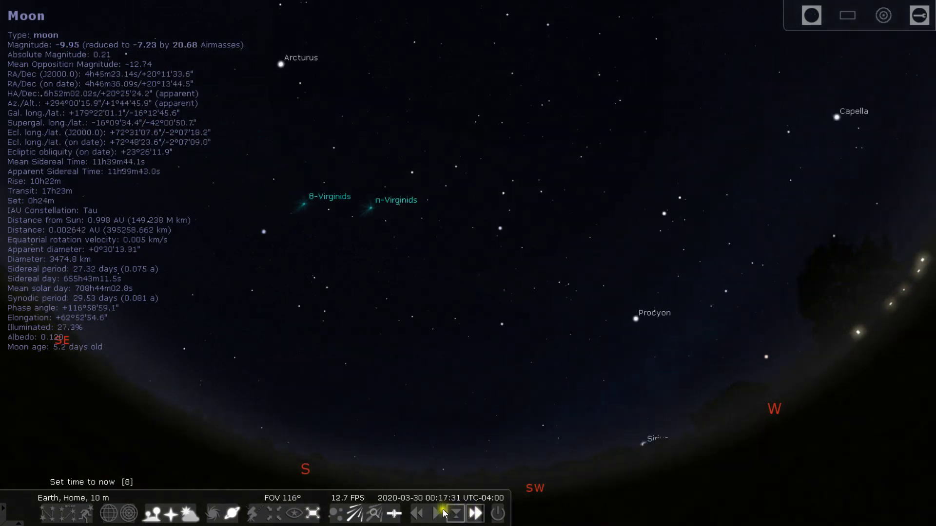
pyautogui.click(437, 514)
pyautogui.moveTo(214, 363); pyautogui.dragTo(364, 399)
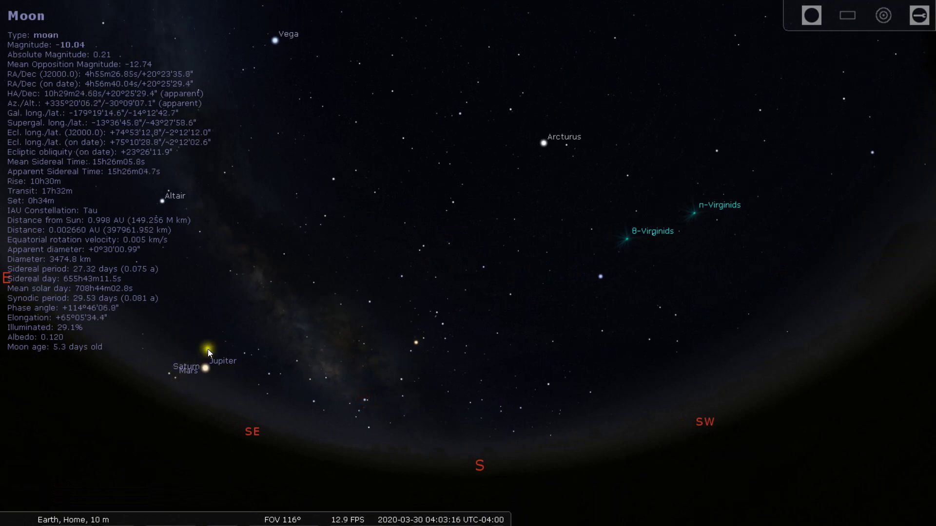
# - Select Jupiter and centre the view on it above the southeastern horizon
pyautogui.click(205, 370)
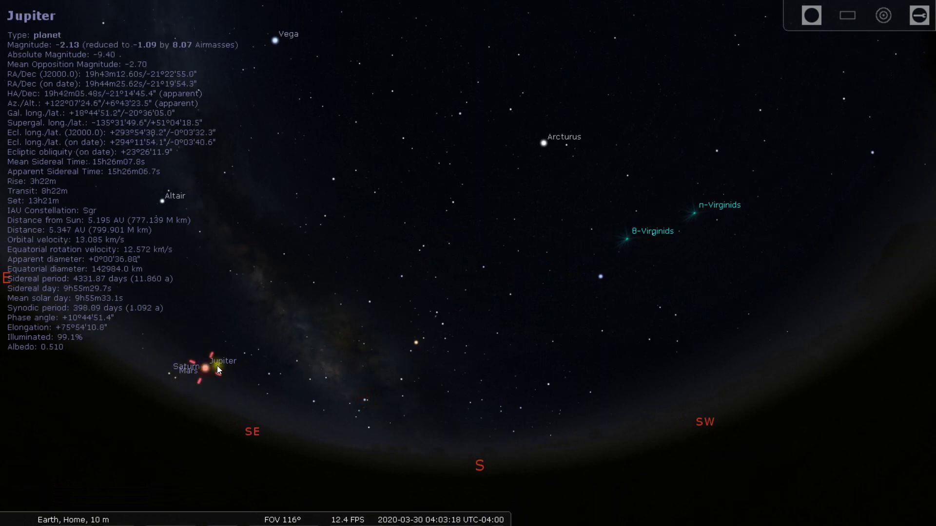
pyautogui.moveTo(380, 518)
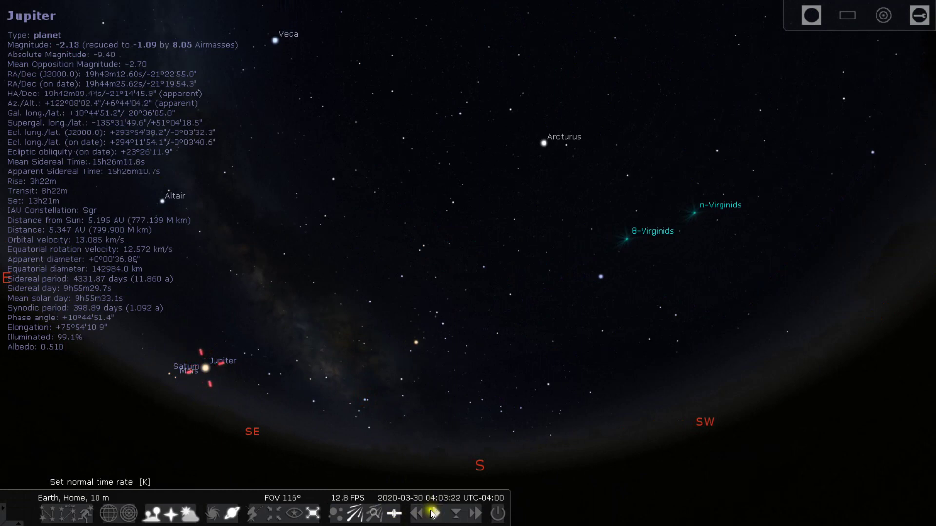
pyautogui.click(274, 513)
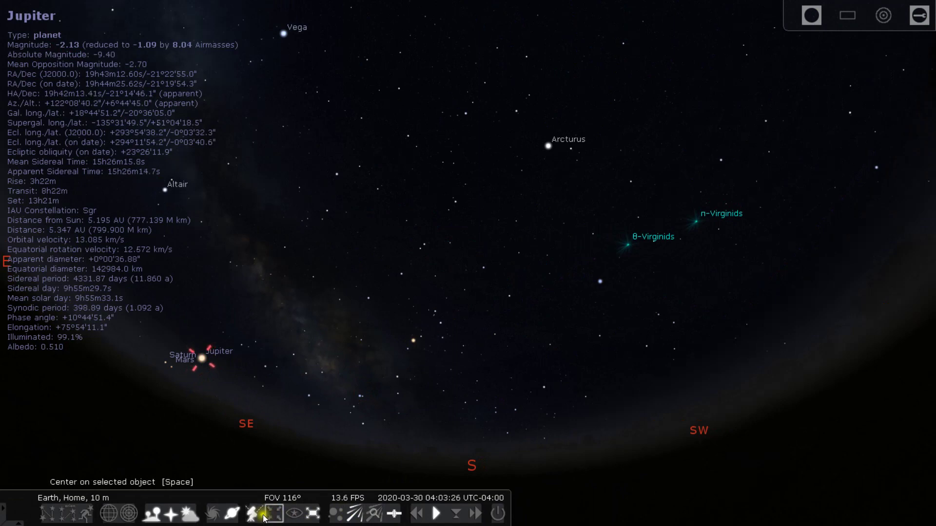
pyautogui.click(275, 513)
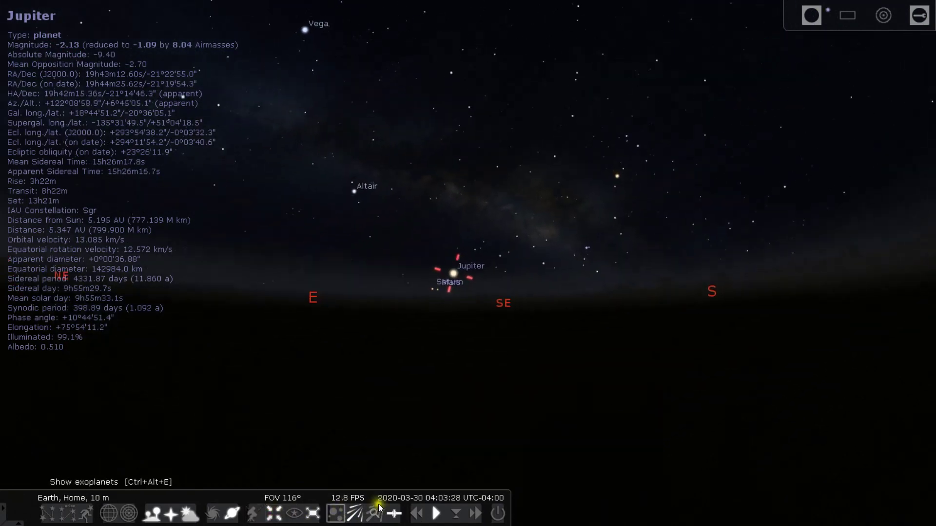
# - Zoom to a 0.125° field of view showing Jupiter's banded disk and its labelled moons
pyautogui.scroll(3, 475, 420)
pyautogui.scroll(5, 475, 420)
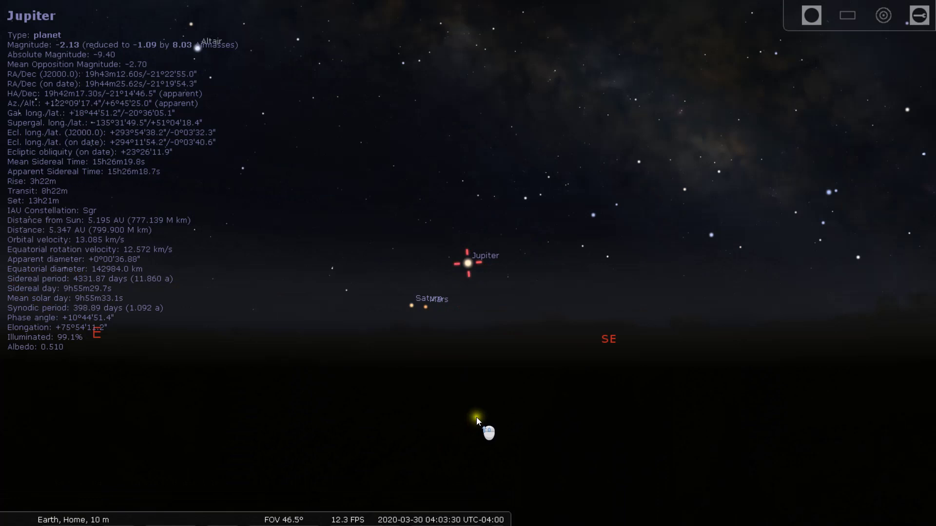
pyautogui.scroll(4, 478, 416)
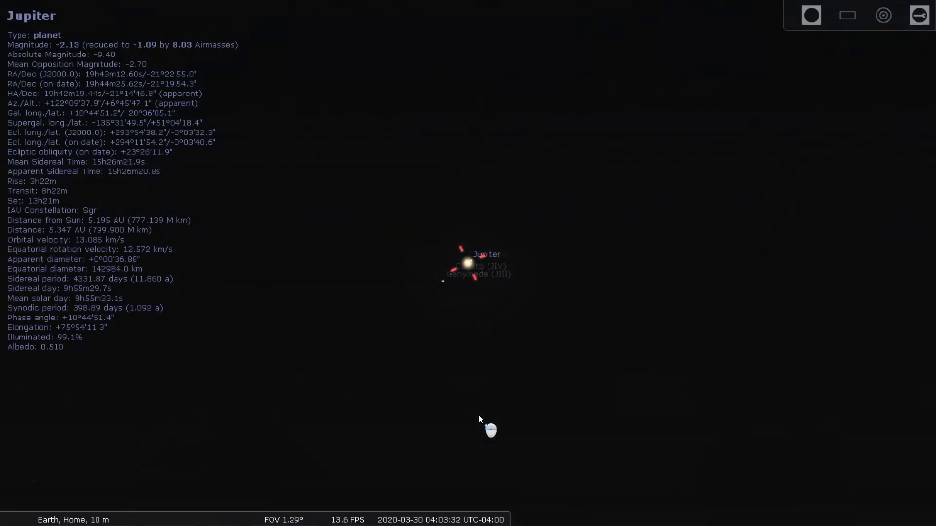
pyautogui.scroll(2, 478, 420)
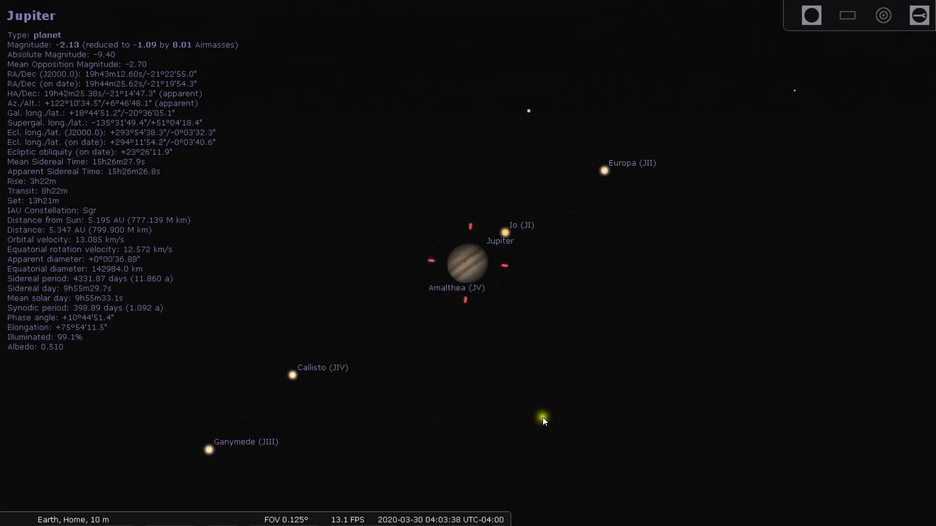
pyautogui.moveTo(175, 523)
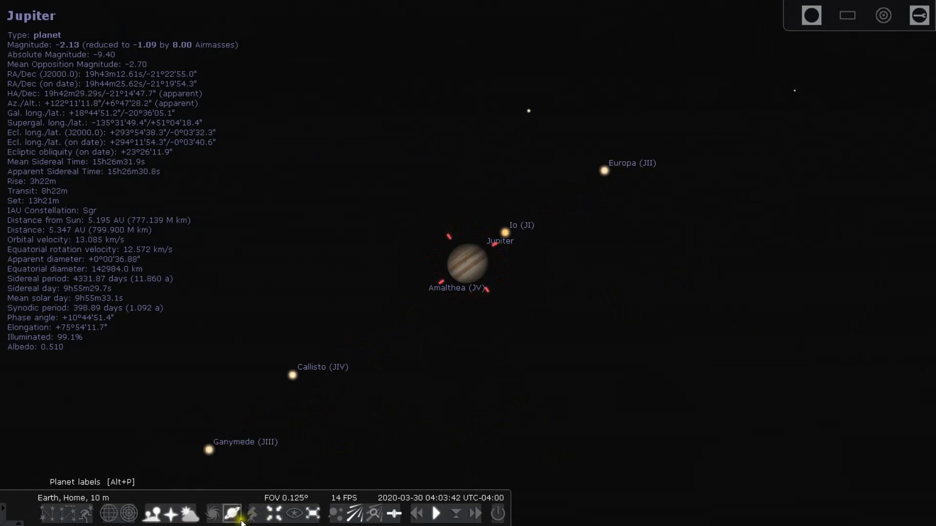
pyautogui.moveTo(258, 509)
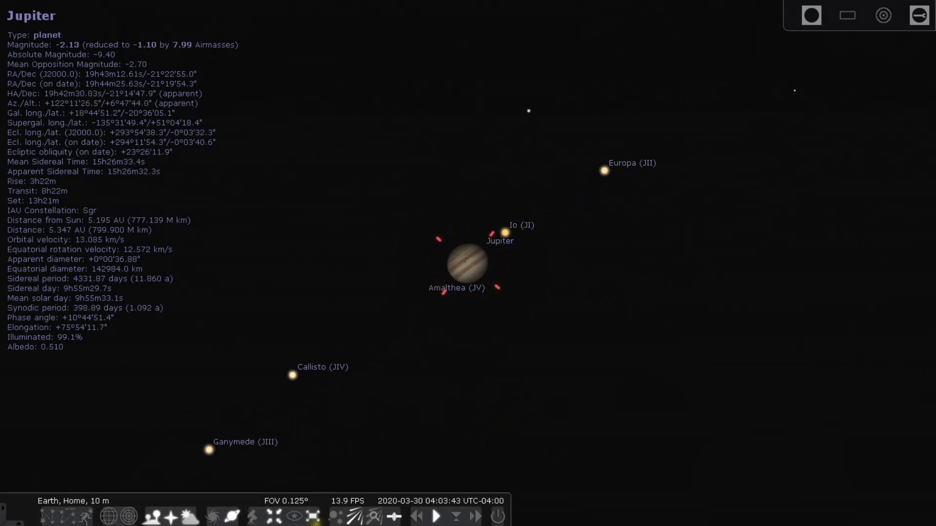
# - Switch to an equatorial mount, turn off the atmosphere, run time to watch the moons, then pause it
pyautogui.click(254, 514)
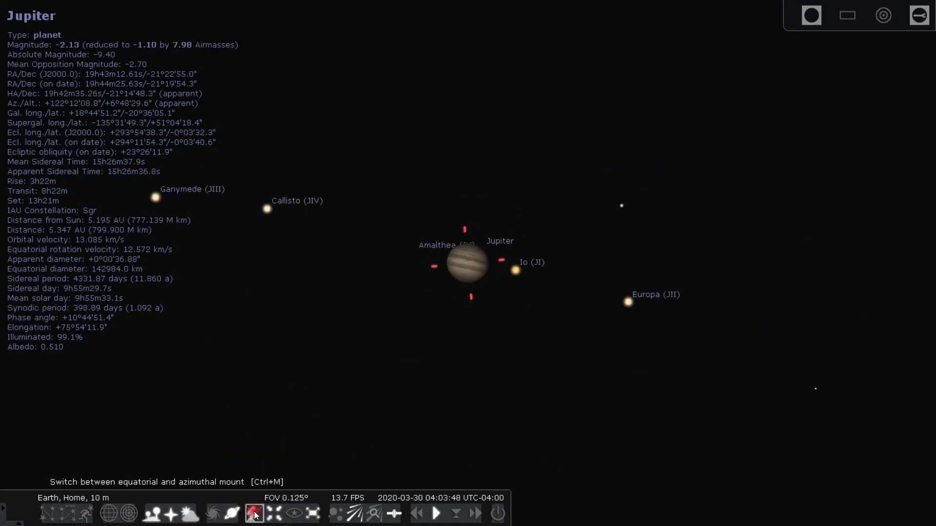
pyautogui.click(196, 517)
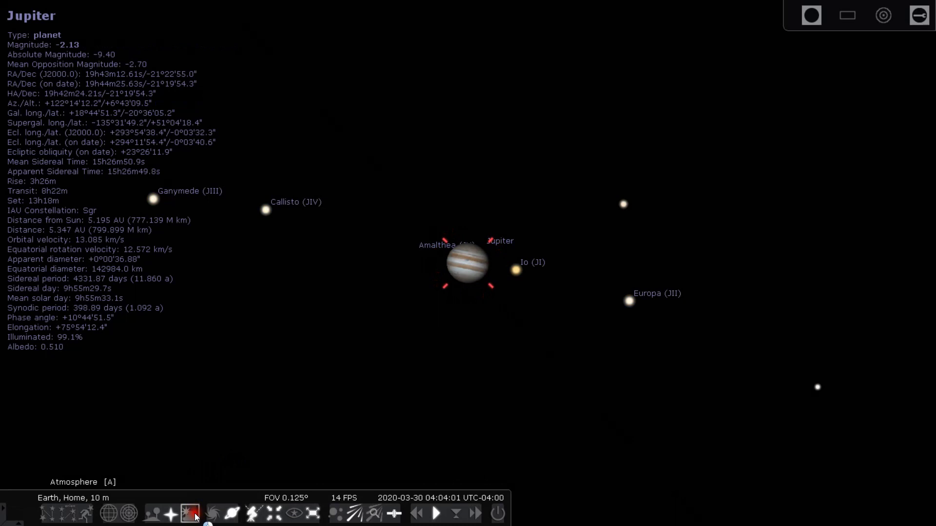
pyautogui.click(475, 513)
pyautogui.click(475, 513)
pyautogui.click(476, 513)
pyautogui.click(475, 513)
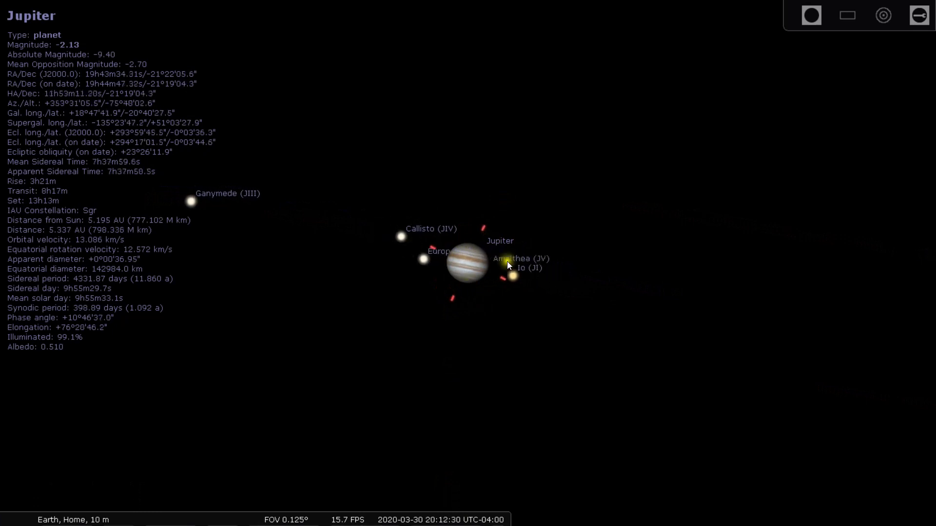
pyautogui.moveTo(384, 523)
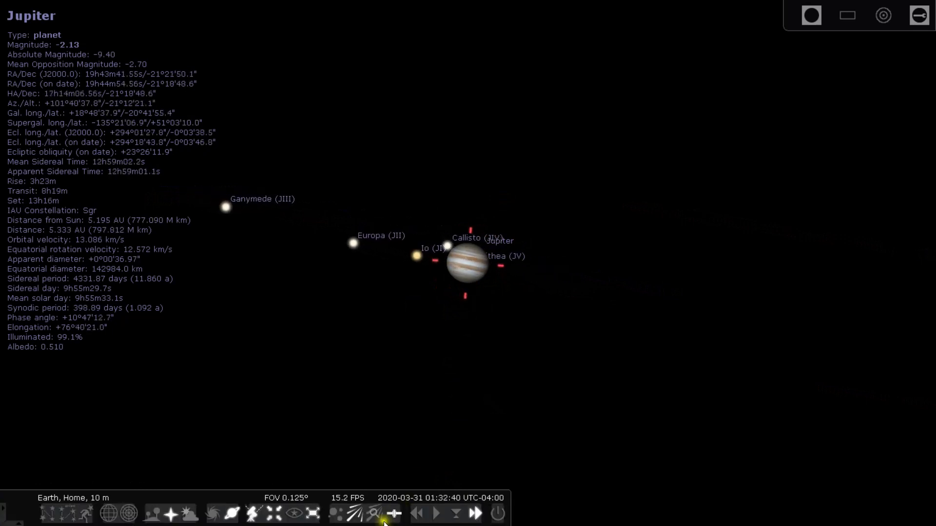
pyautogui.click(436, 514)
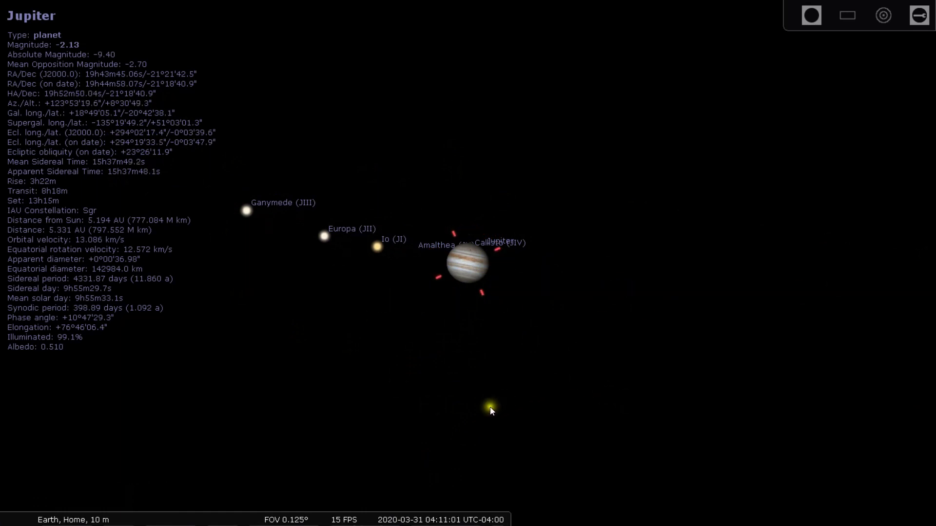
pyautogui.moveTo(417, 514)
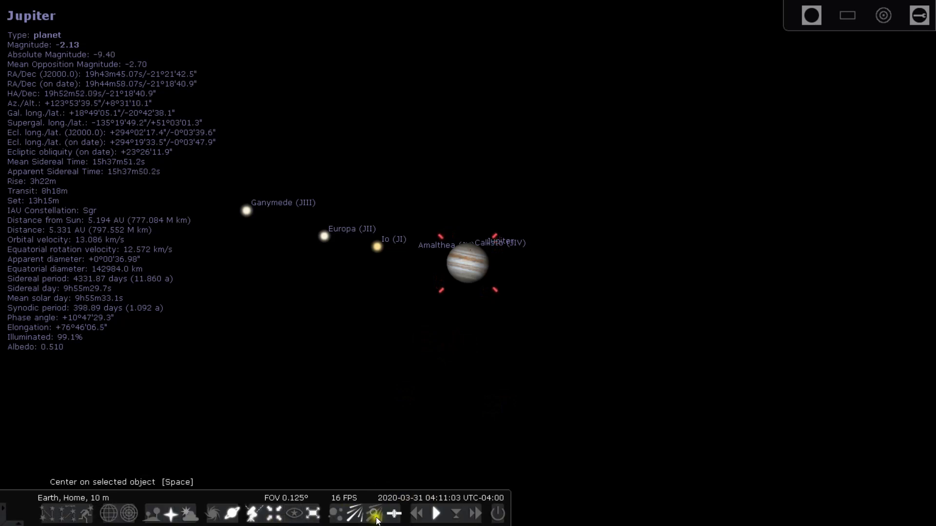
pyautogui.click(434, 514)
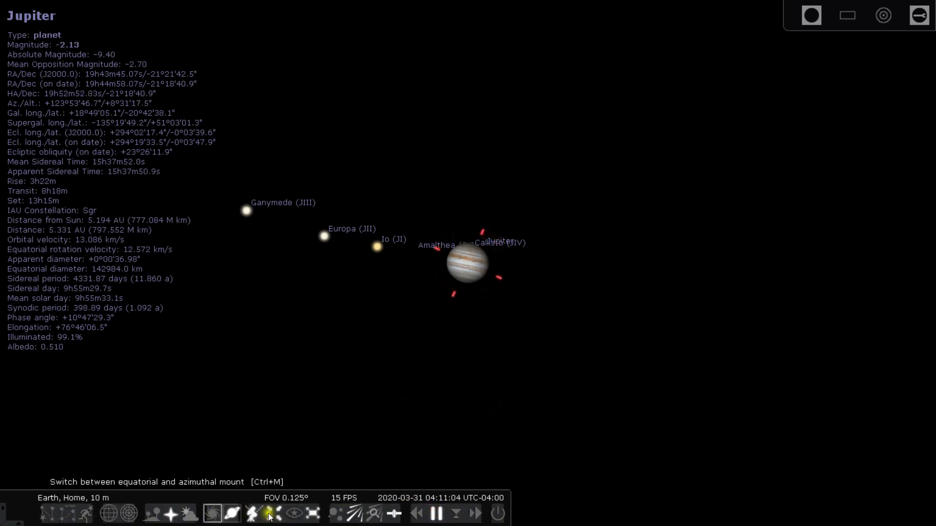
# - Zoom out to the whole sky and turn on deep-sky objects
pyautogui.scroll(-5, 423, 307)
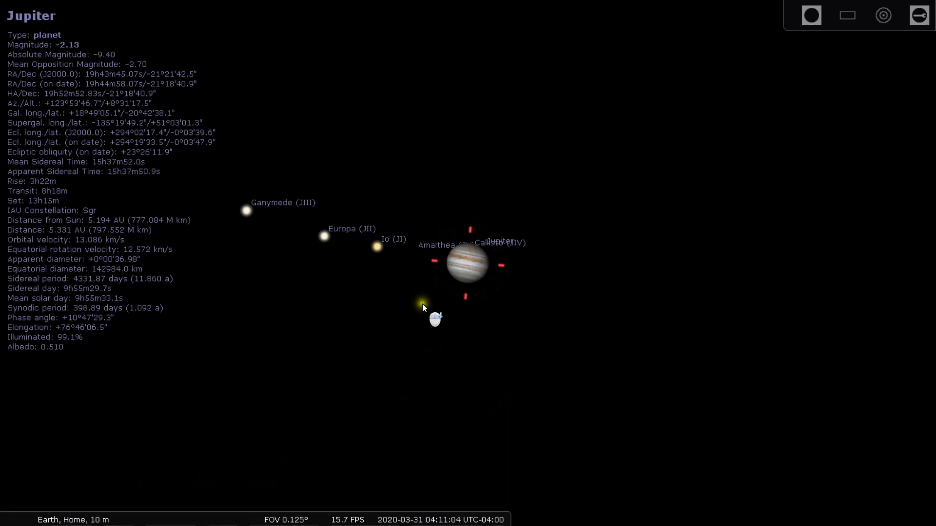
pyautogui.scroll(-4, 422, 306)
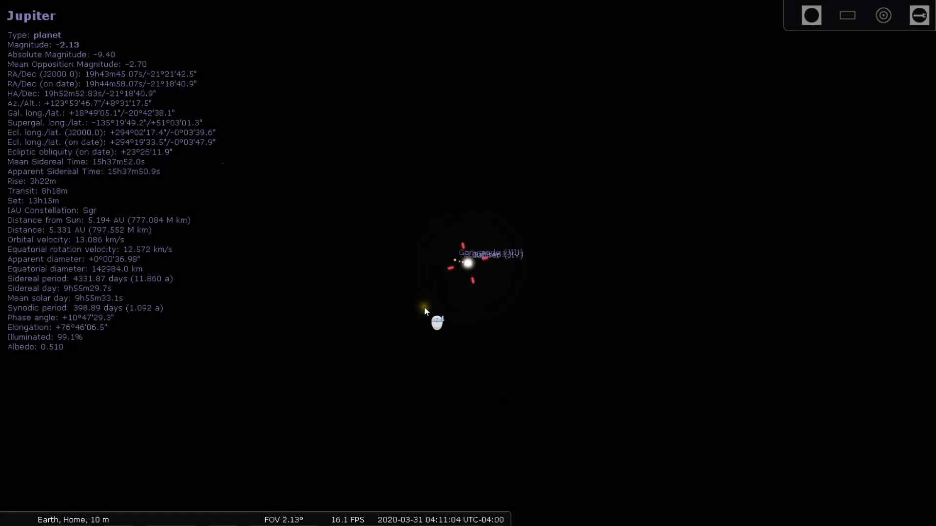
pyautogui.scroll(-12, 424, 316)
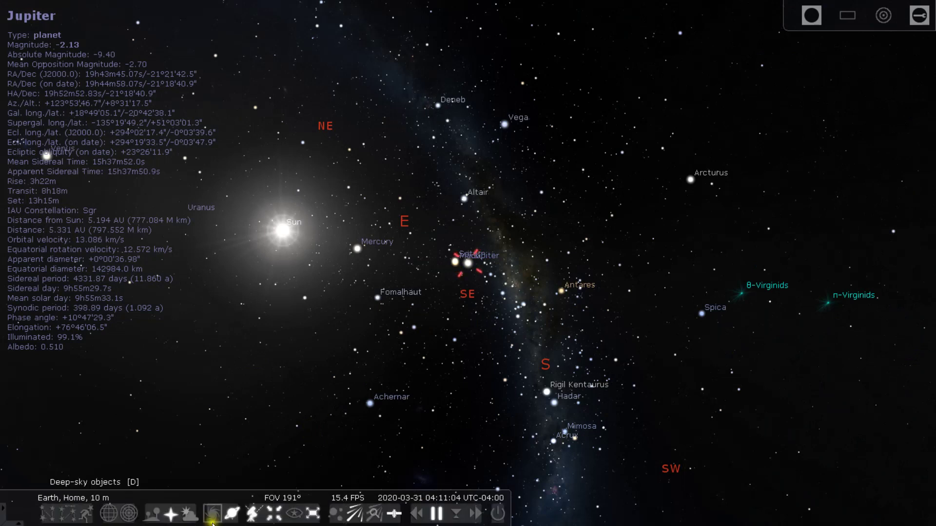
pyautogui.click(213, 513)
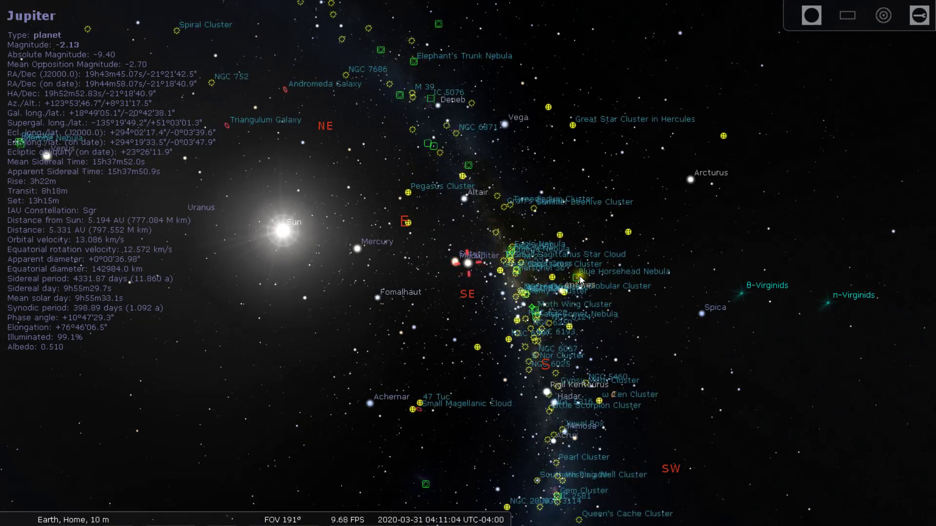
# - Pan toward the Milky Way near Sagittarius and zoom in on the Eagle Nebula region
pyautogui.moveTo(330, 136); pyautogui.dragTo(309, 146)
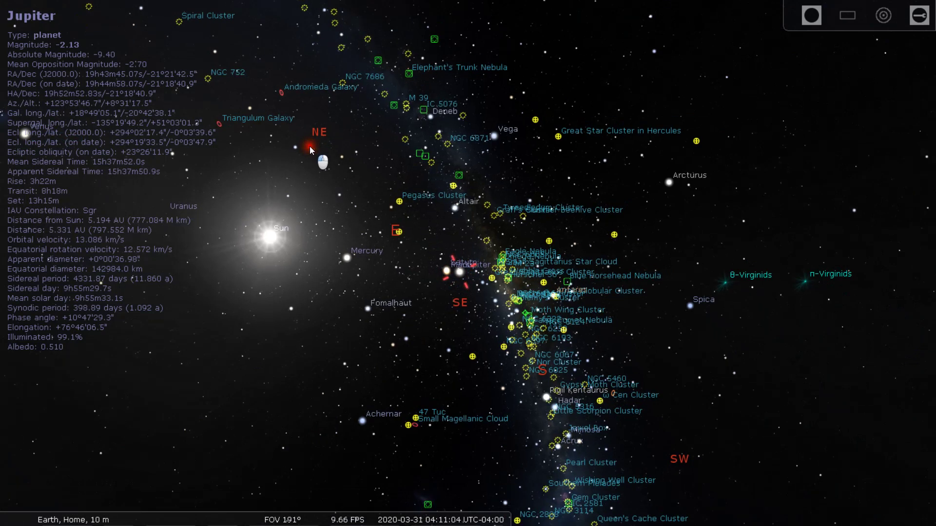
pyautogui.moveTo(531, 192); pyautogui.dragTo(506, 194)
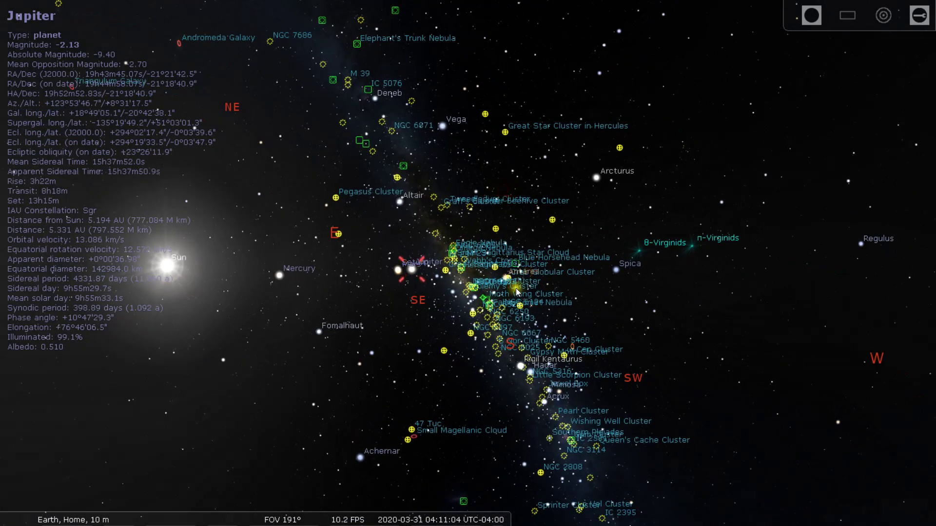
pyautogui.scroll(2, 511, 316)
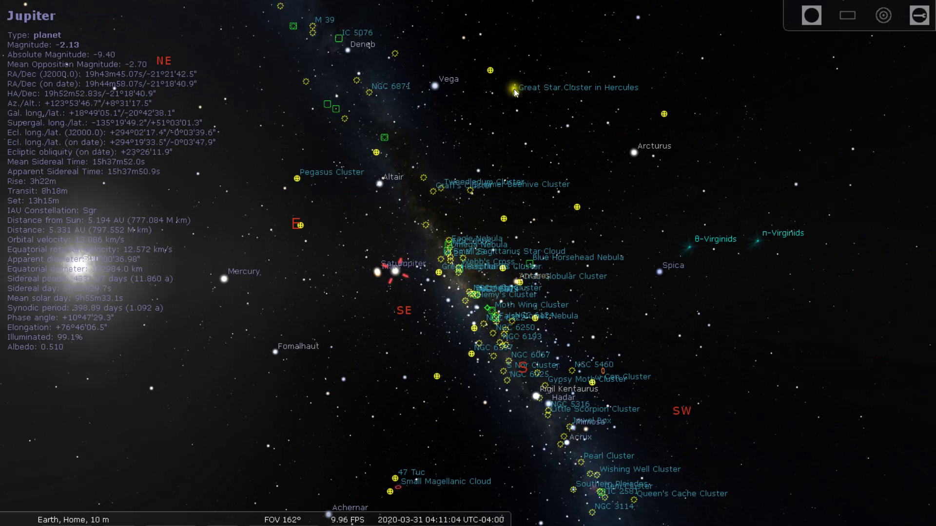
pyautogui.scroll(5, 442, 175)
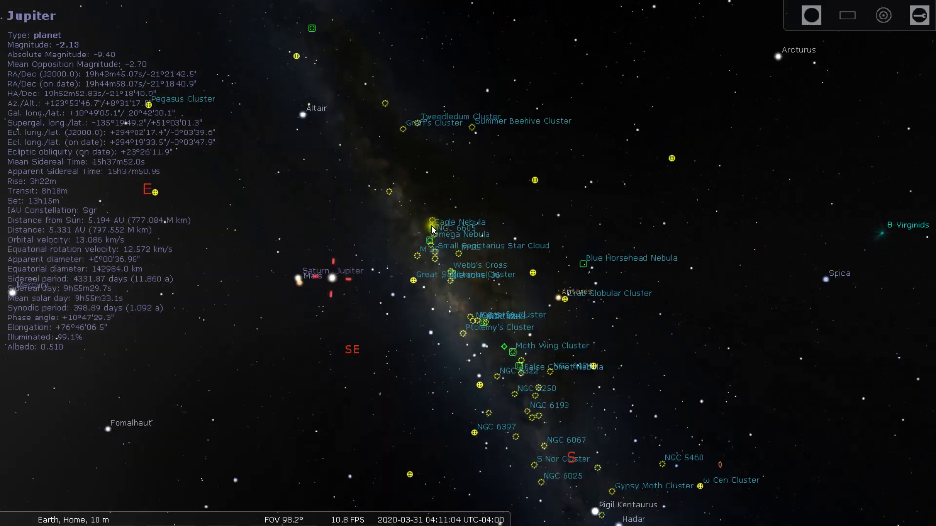
# - Select the Eagle Nebula (M 16) and zoom in until its image fills the screen
pyautogui.click(432, 228)
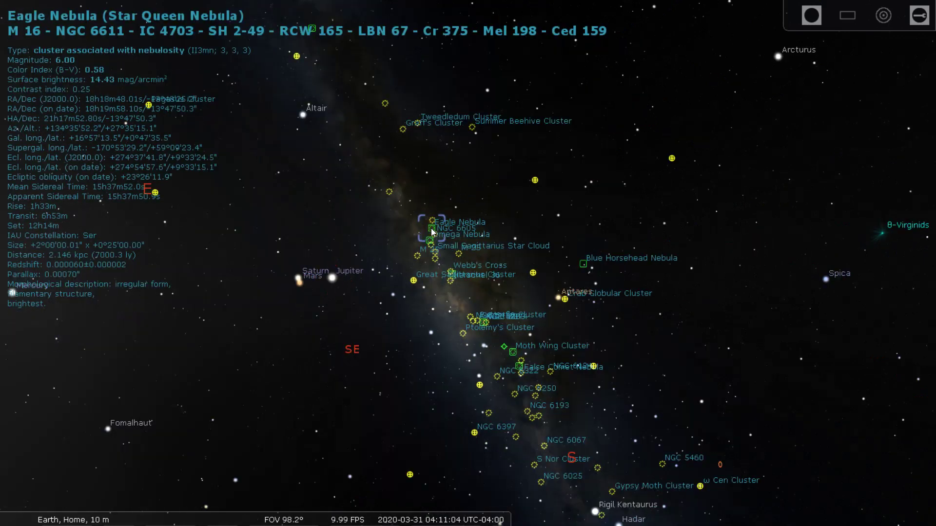
pyautogui.scroll(4, 432, 231)
pyautogui.scroll(2, 432, 231)
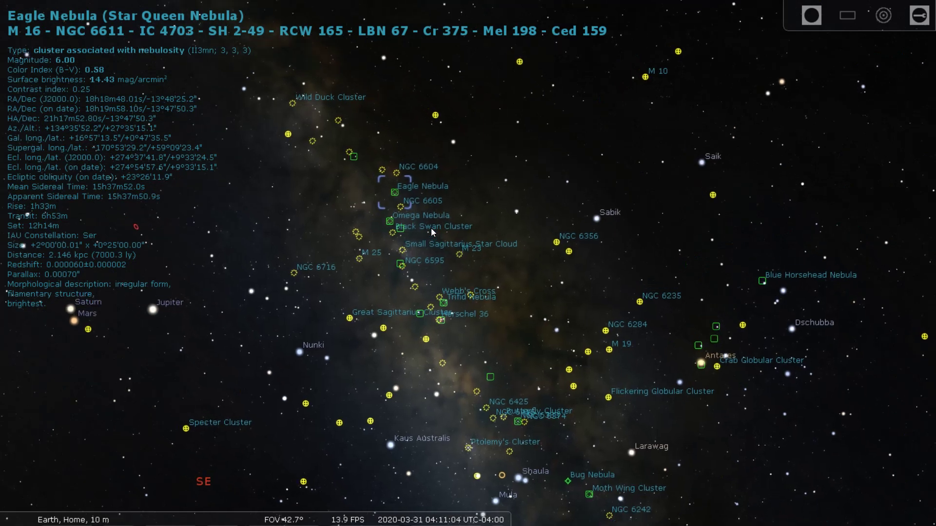
pyautogui.scroll(12, 430, 228)
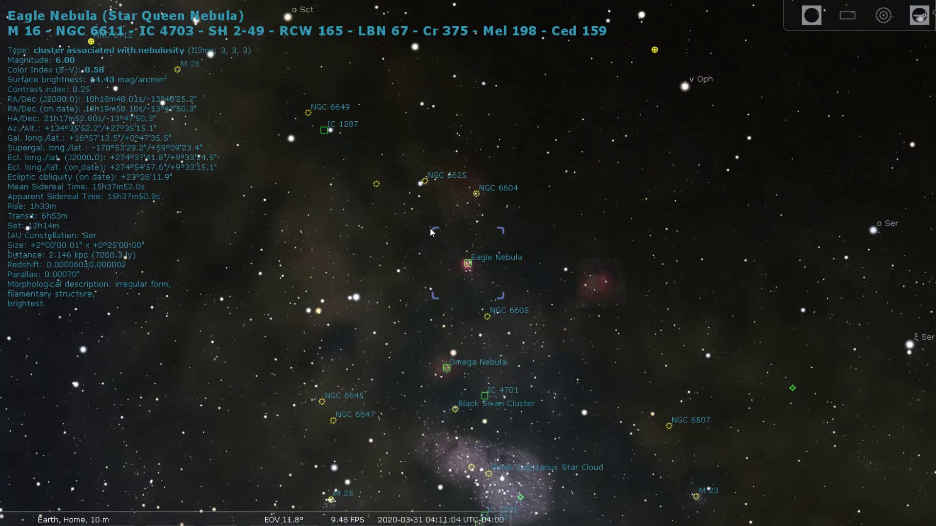
pyautogui.scroll(4, 468, 270)
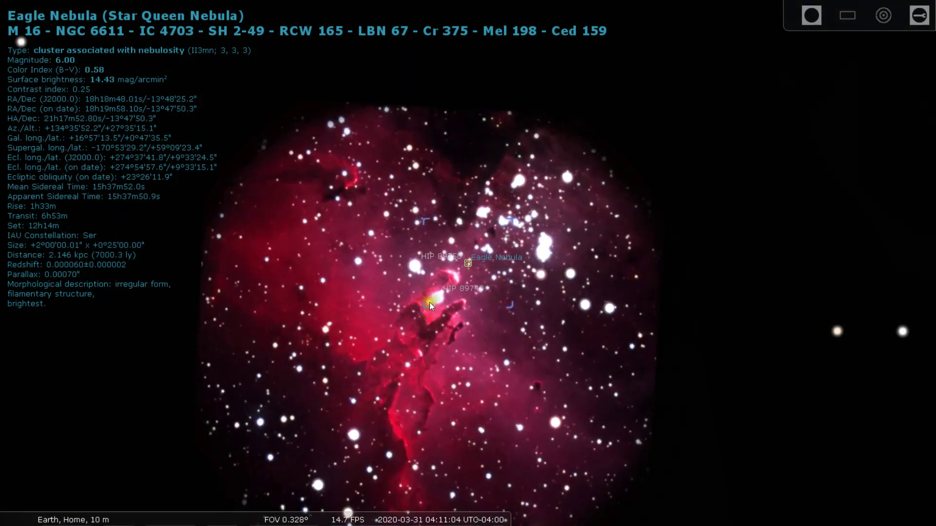
# - Zoom back out to about a 30° field of view around the nebula
pyautogui.scroll(-1, 430, 307)
pyautogui.scroll(-2, 81, 63)
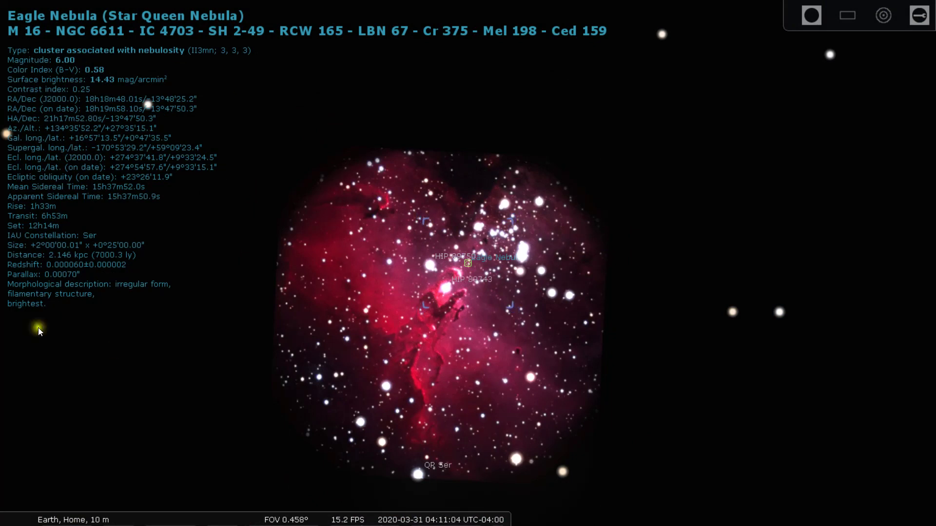
pyautogui.scroll(-3, 565, 254)
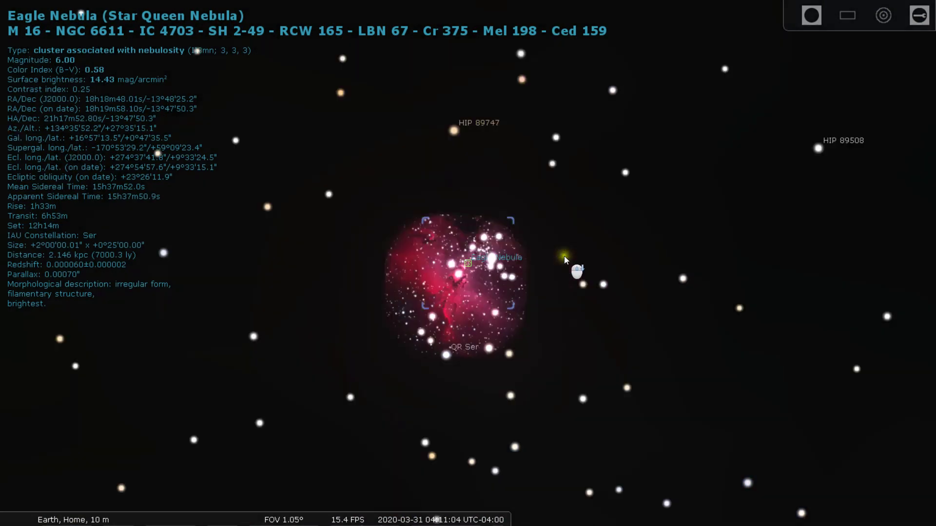
pyautogui.scroll(-3, 563, 257)
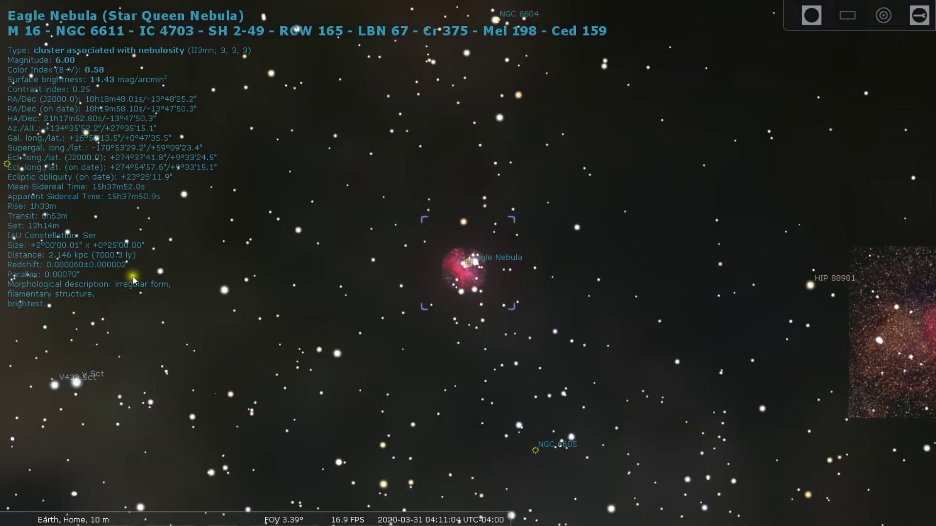
pyautogui.scroll(-4, 440, 292)
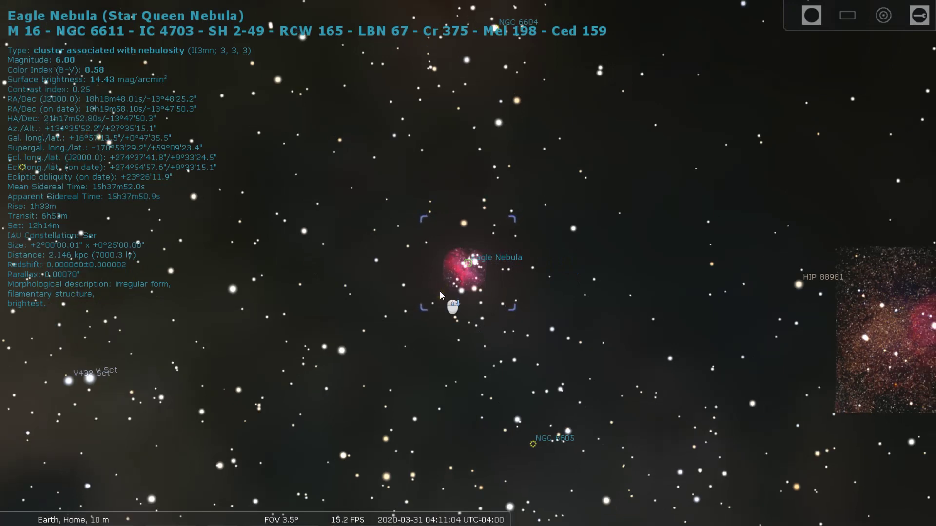
pyautogui.scroll(-3, 439, 299)
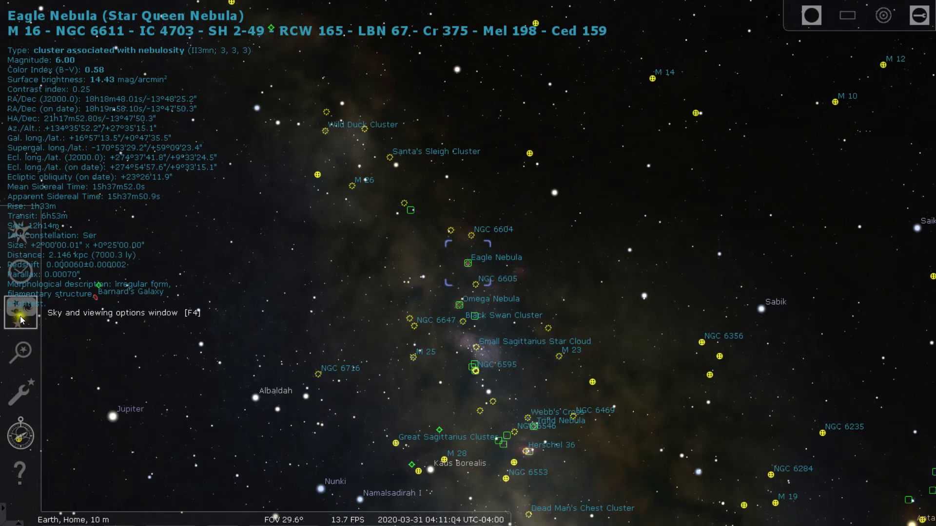
pyautogui.click(21, 307)
# - On the View window's DSO tab, uncheck the NGC and IC catalogs, leaving only M
pyautogui.click(263, 155)
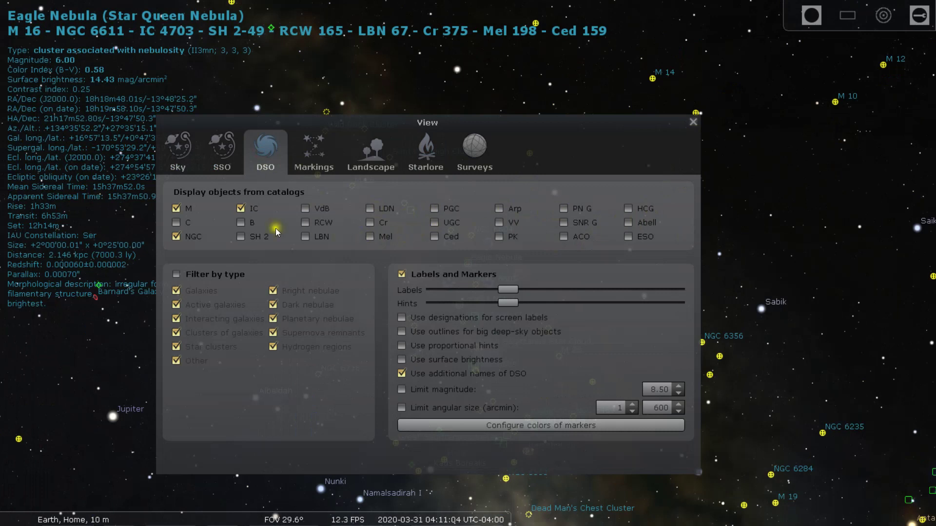
pyautogui.click(176, 238)
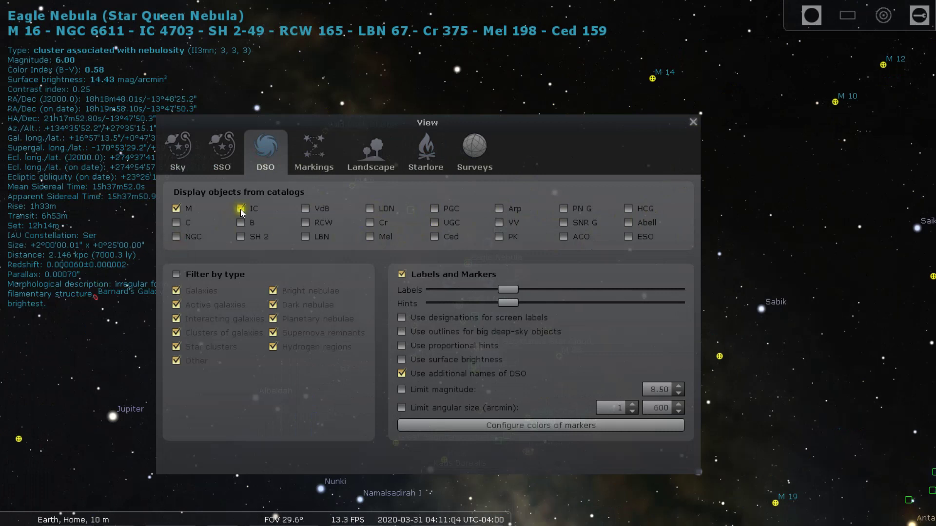
pyautogui.click(241, 210)
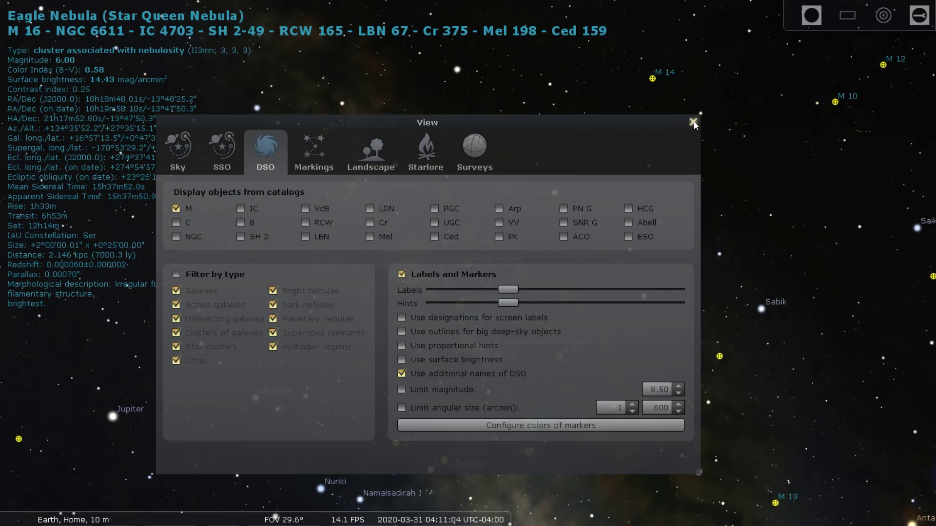
# - Close the View window and zoom out to a wide field around the Eagle Nebula, Butterfly and Ptolemy's Clusters
pyautogui.click(693, 122)
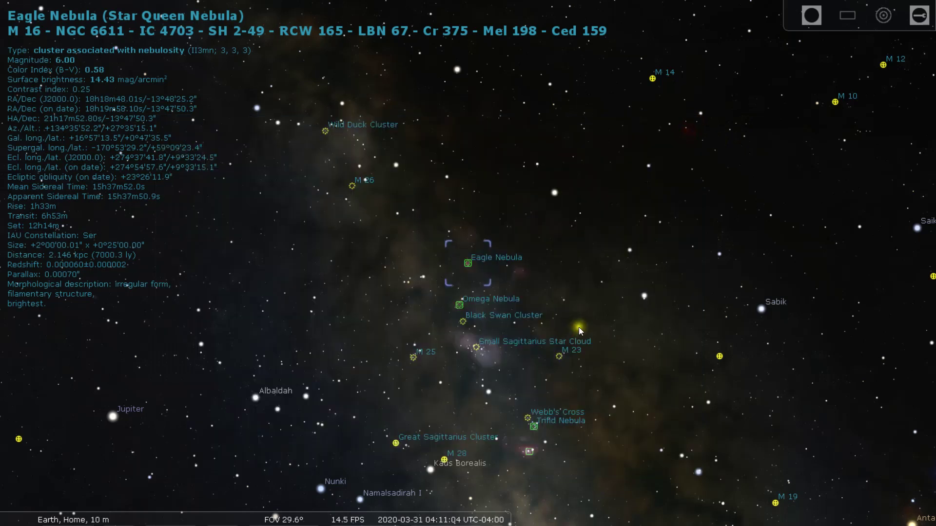
pyautogui.scroll(-5, 452, 365)
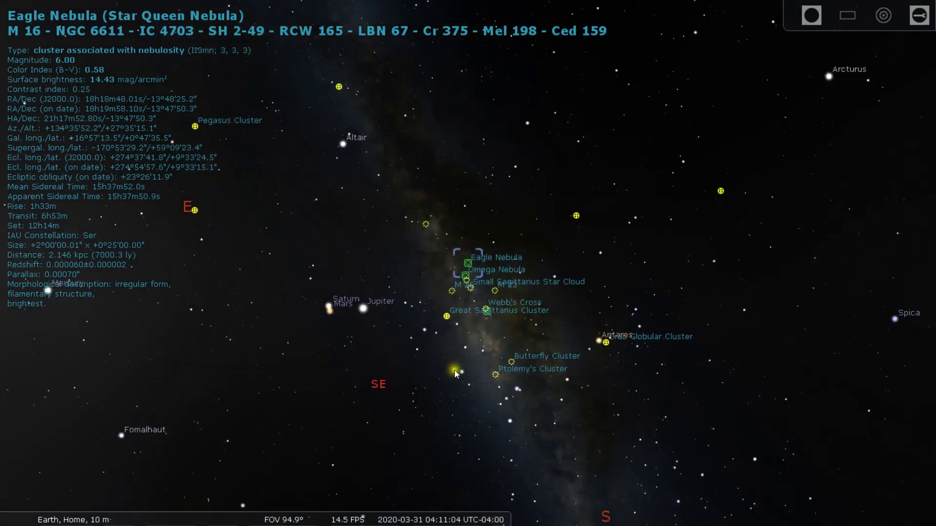
pyautogui.moveTo(323, 523)
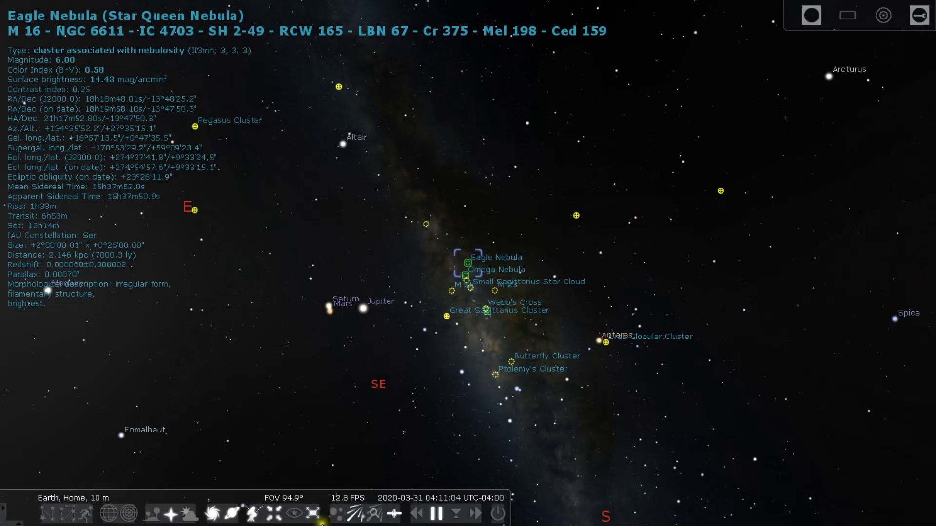